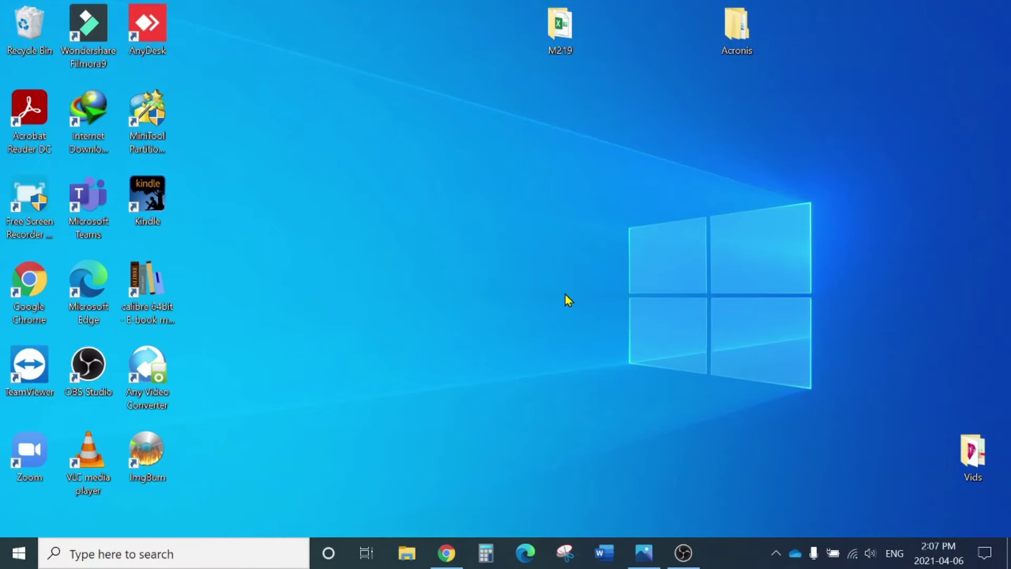
Refresh the desktop and launch Word from the taskbar
right_click(448, 195)
left_click(413, 247)
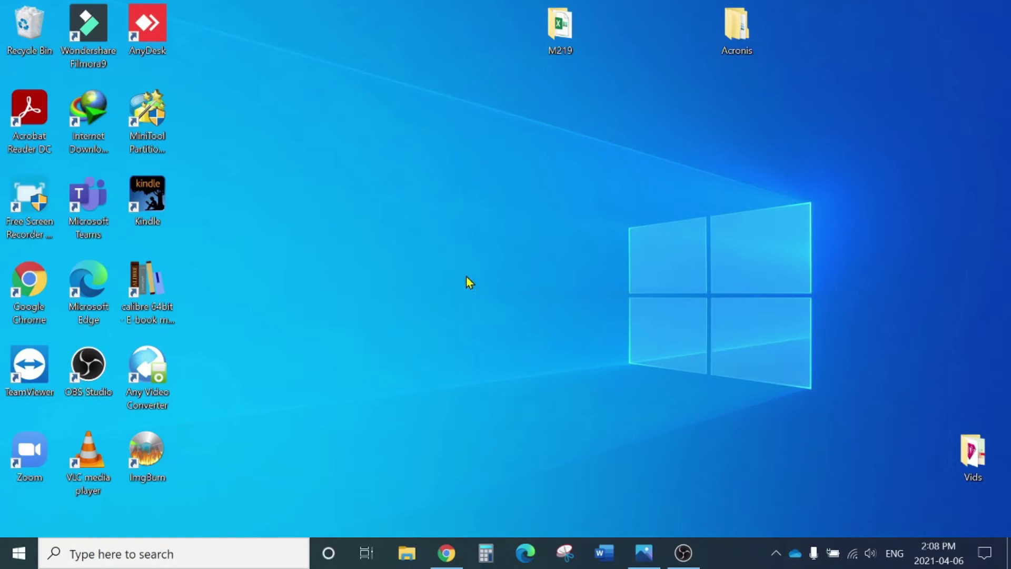
left_click(604, 559)
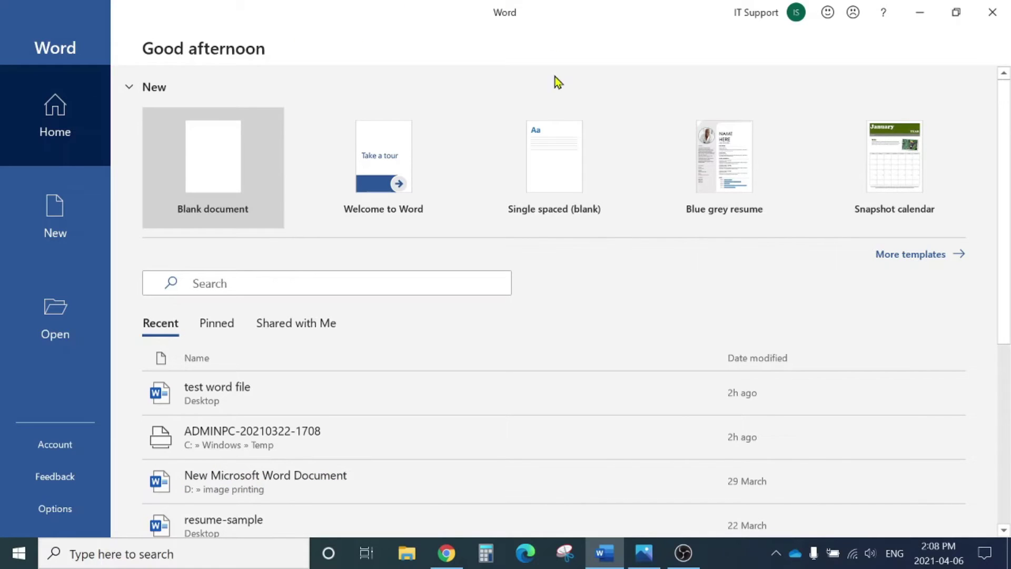
Start a blank document and show File > Open's recent documents list
key("Return")
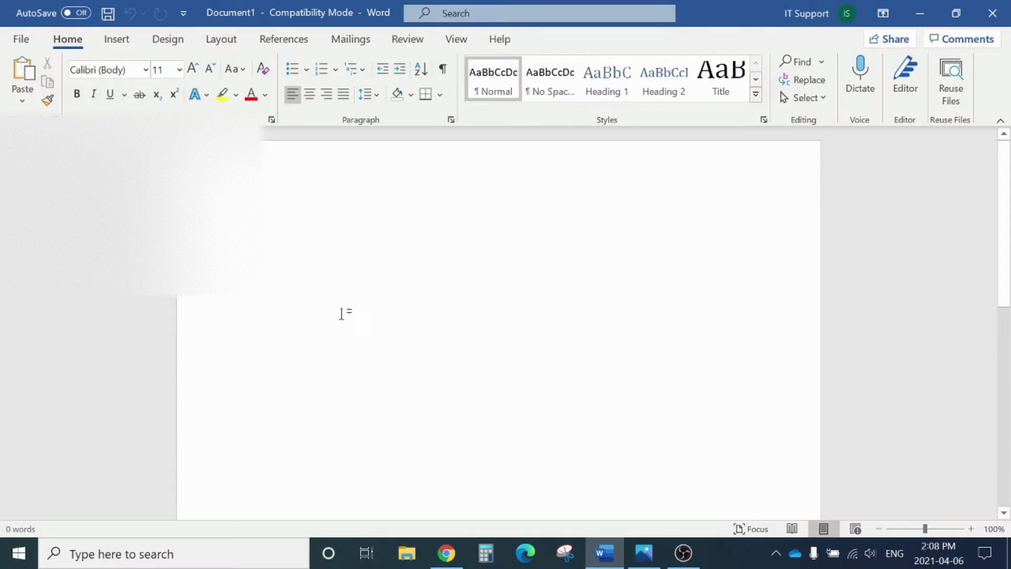
left_click(20, 42)
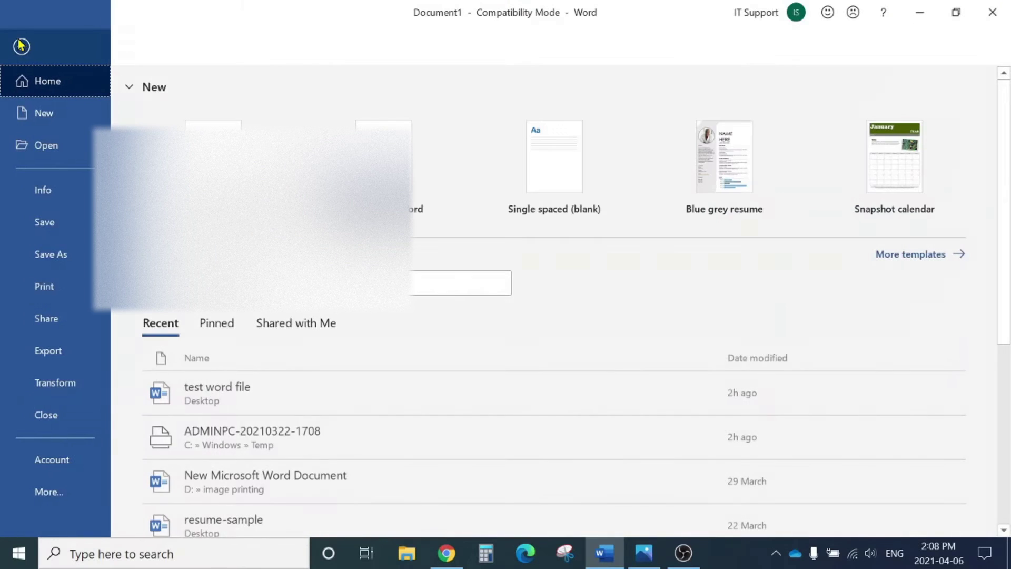
left_click(45, 147)
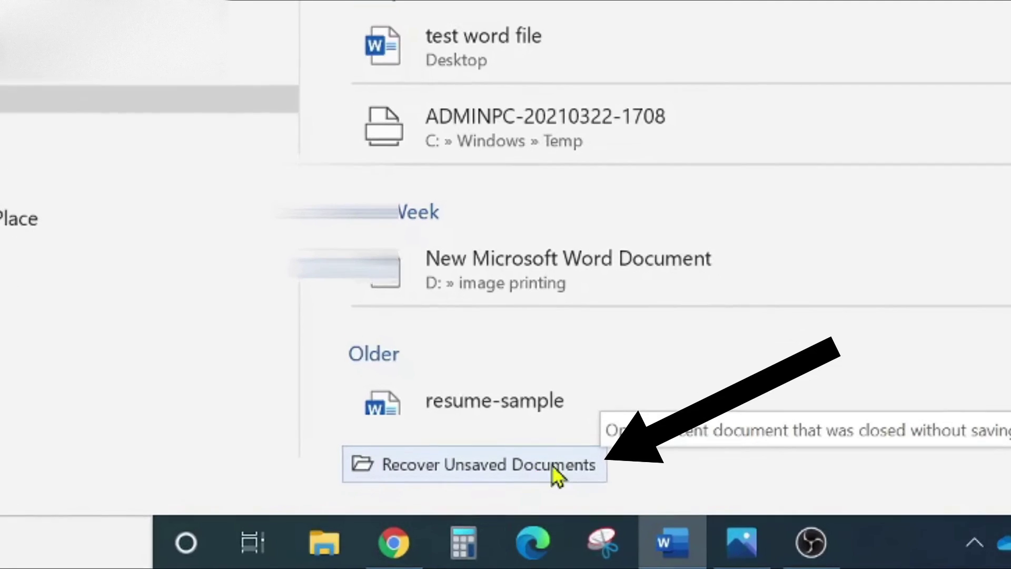
Open 'Test for unsaved documents' from the UnsavedFiles folder via Recover Unsaved Documents
key("Escape")
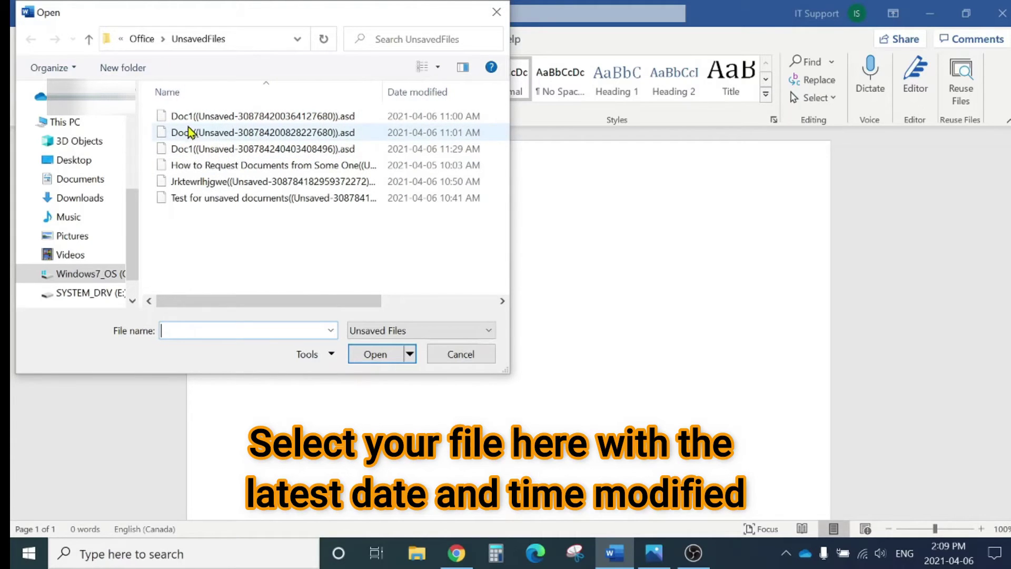
left_click_drag(318, 300, 343, 300)
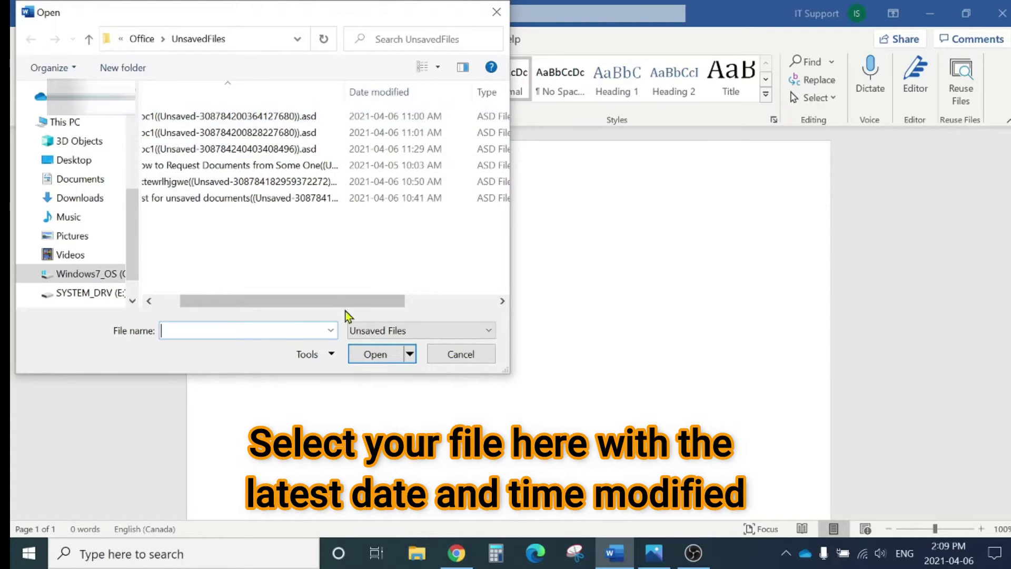
left_click_drag(340, 304, 290, 296)
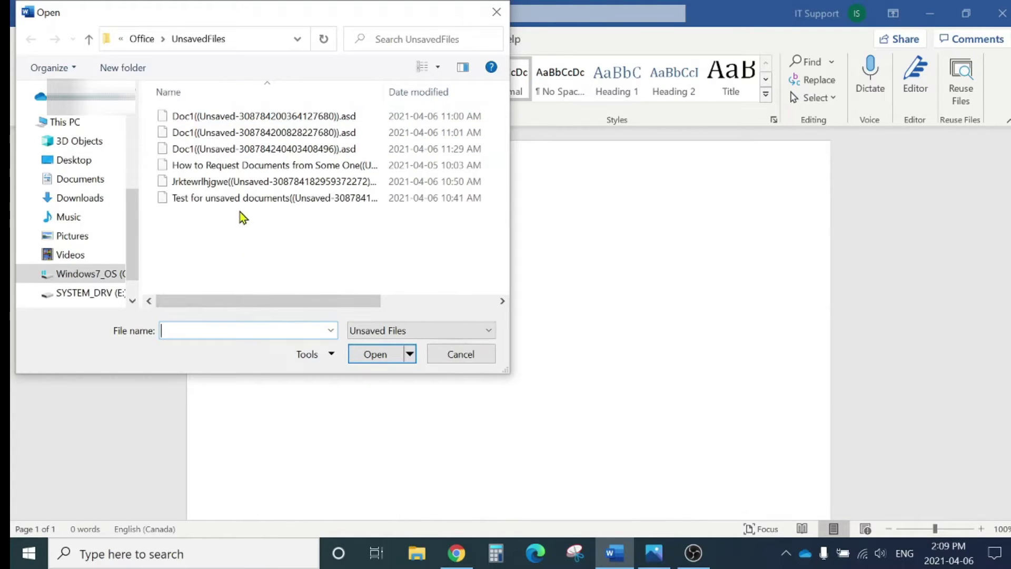
left_click(290, 198)
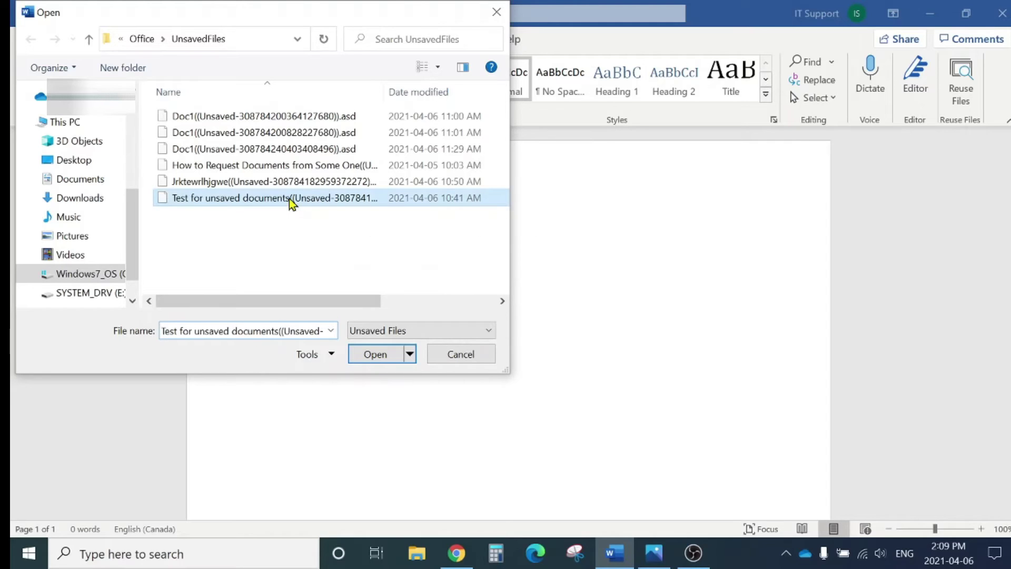
left_click(376, 355)
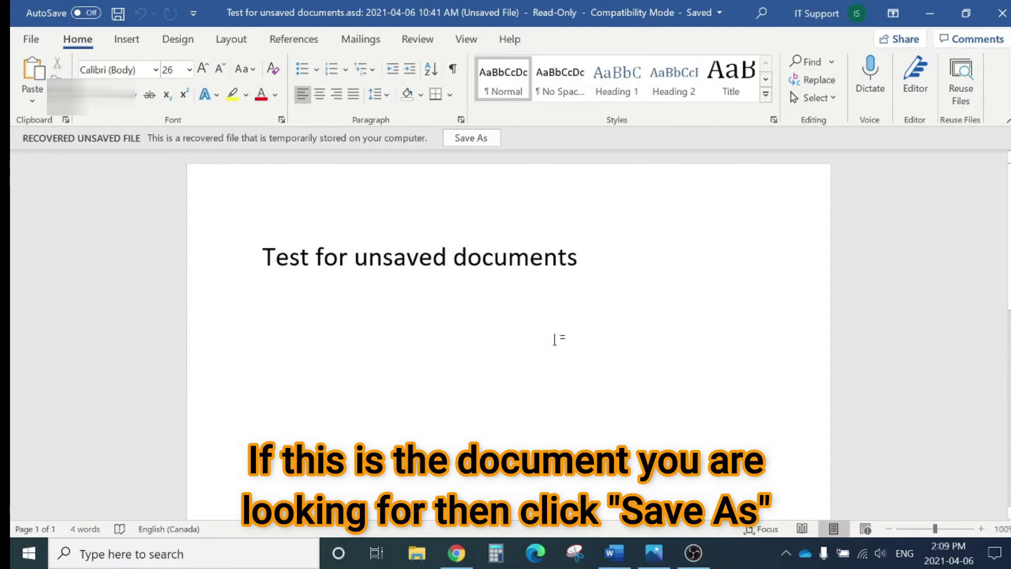
Save the recovered 'Test for unsaved documents' as a permanent file using Save As
left_click(472, 138)
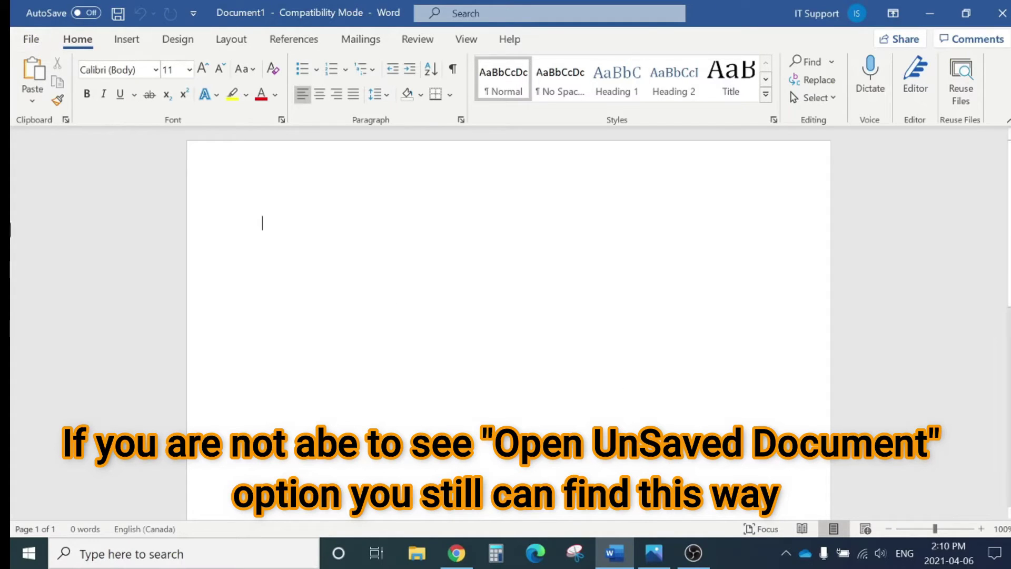
Open File > Info for Document1 and expand the Manage Document options
left_click(31, 41)
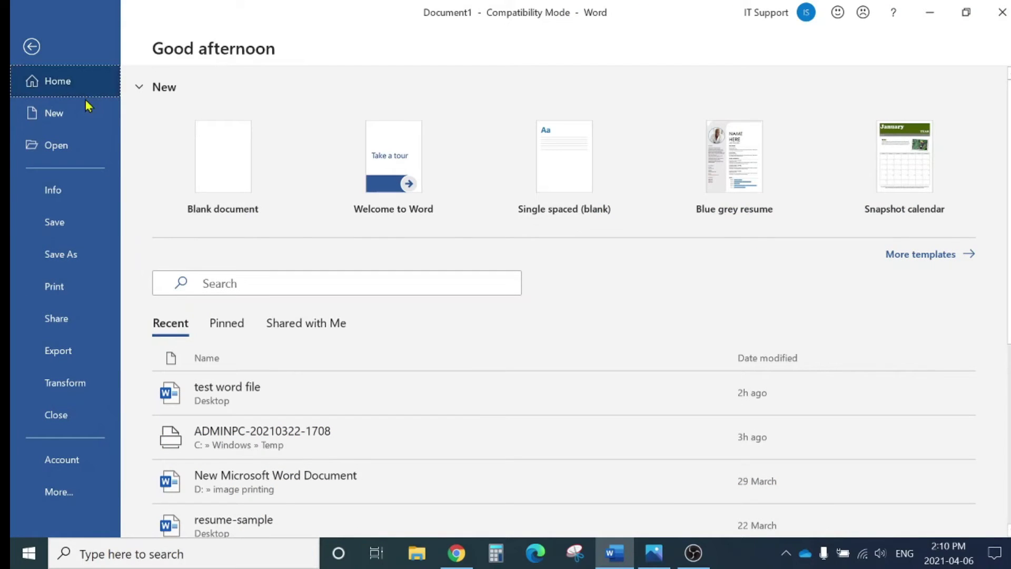
left_click(51, 194)
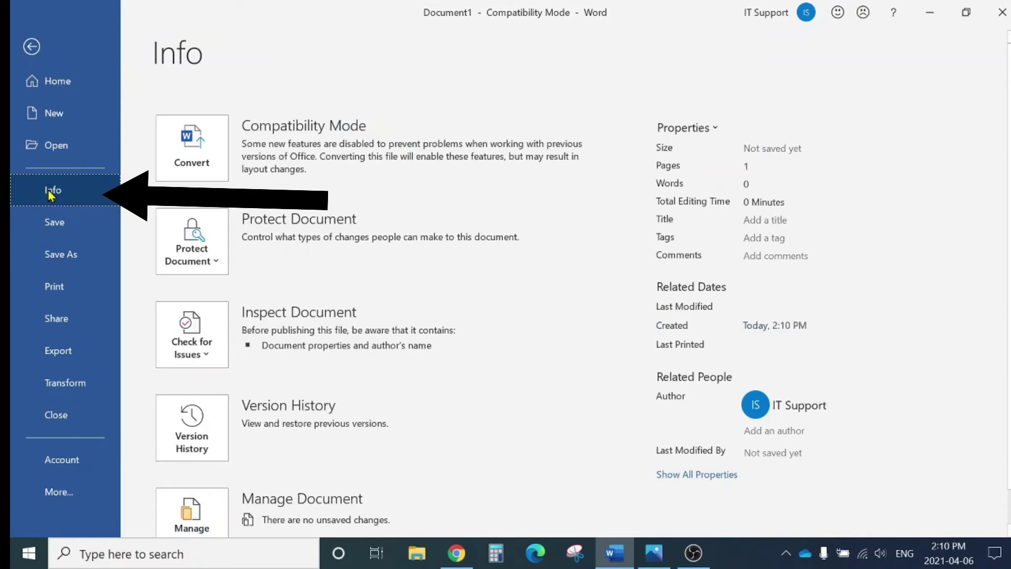
scroll(506, 368, "down", 1)
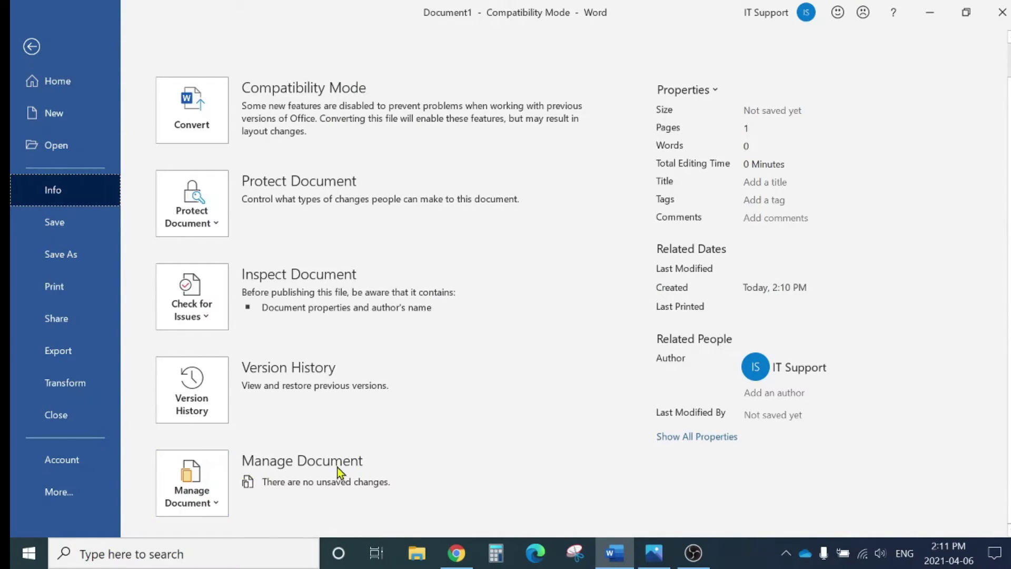
left_click(198, 495)
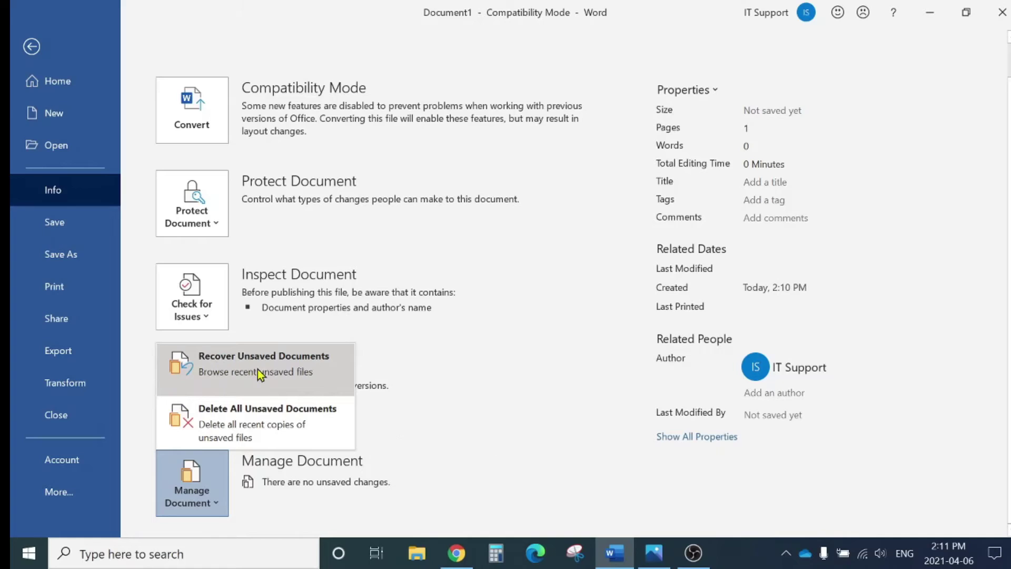
Sort unsaved files by Date modified and open the newest Doc1 draft from 11:29 AM
left_click(230, 365)
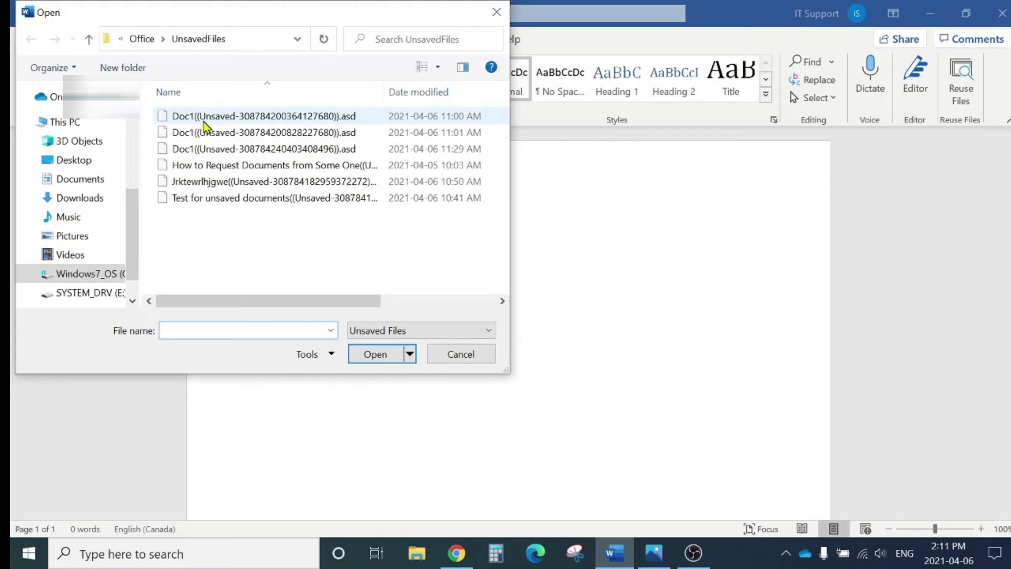
left_click_drag(290, 300, 388, 300)
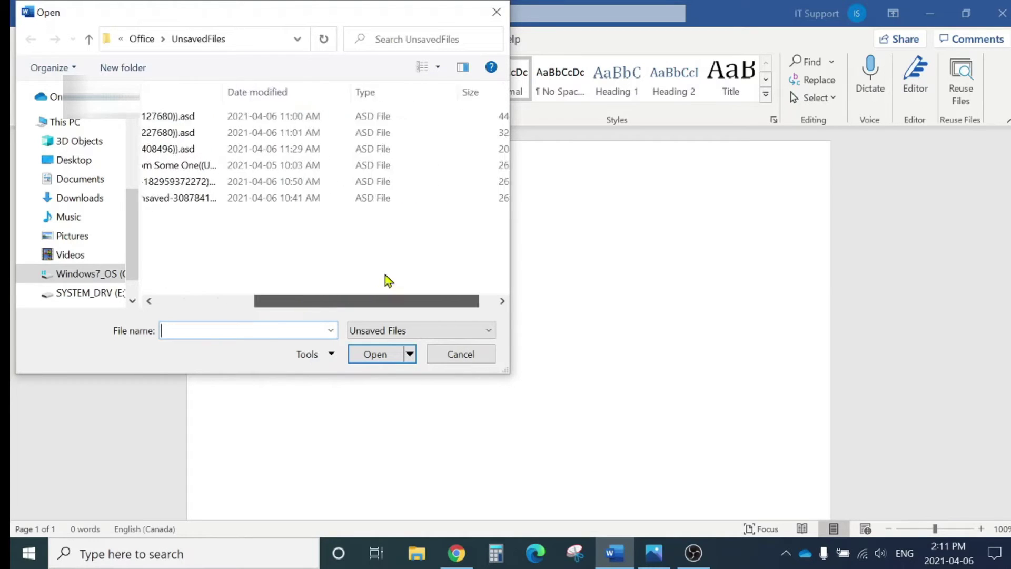
left_click(436, 92)
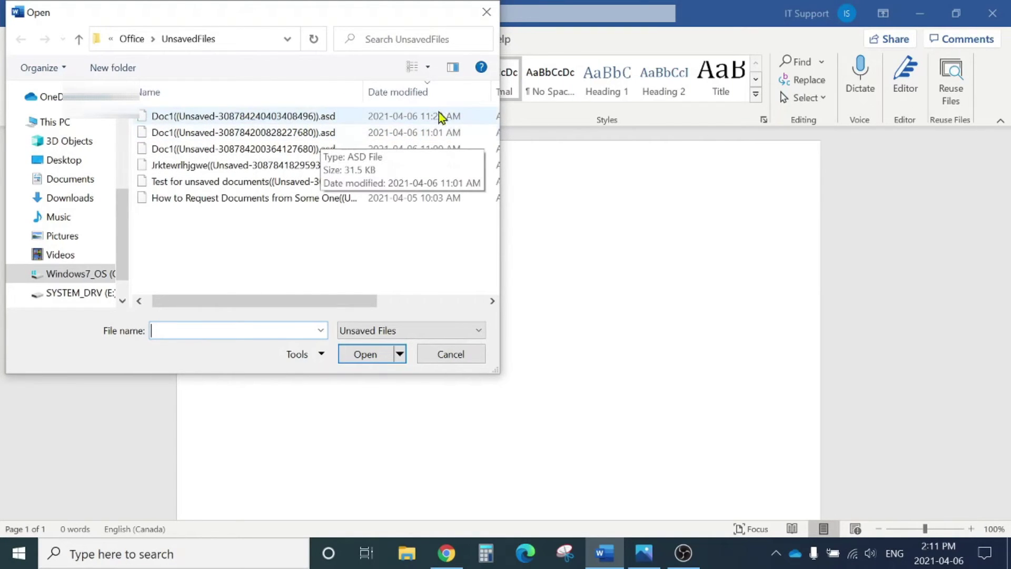
left_click(266, 117)
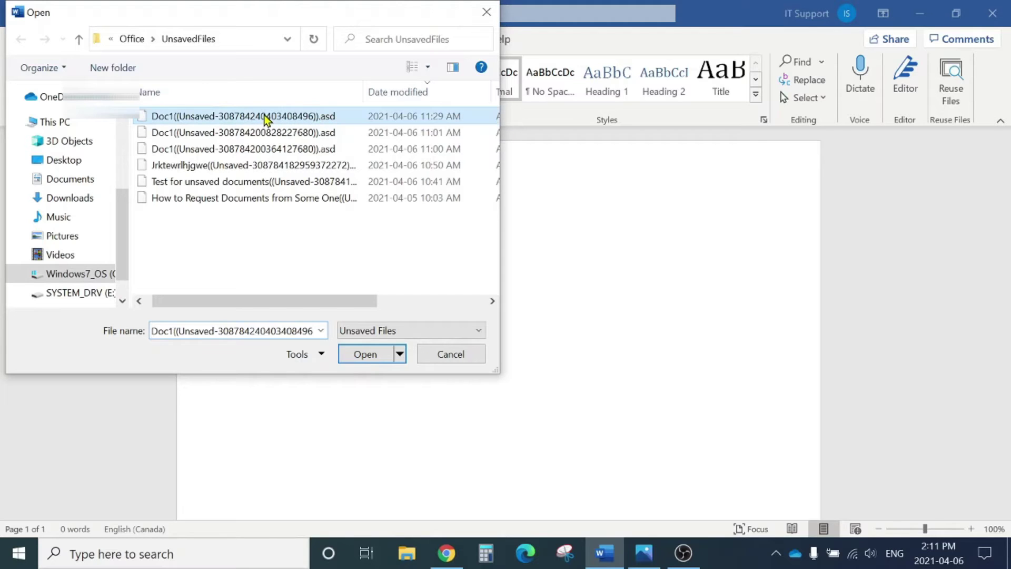
left_click(355, 355)
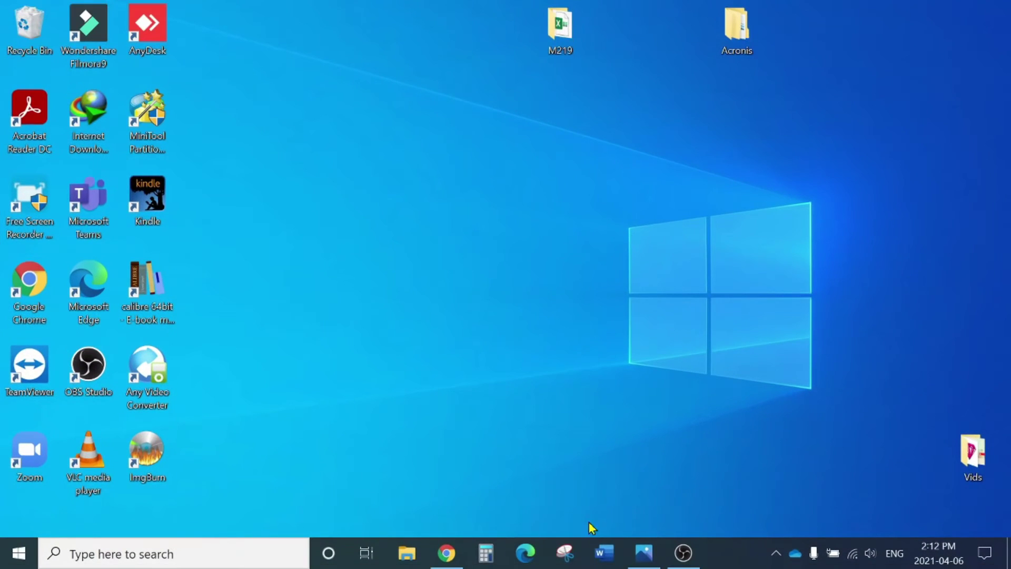
Relaunch Word on a blank document and open Word Options via File > More
left_click(604, 553)
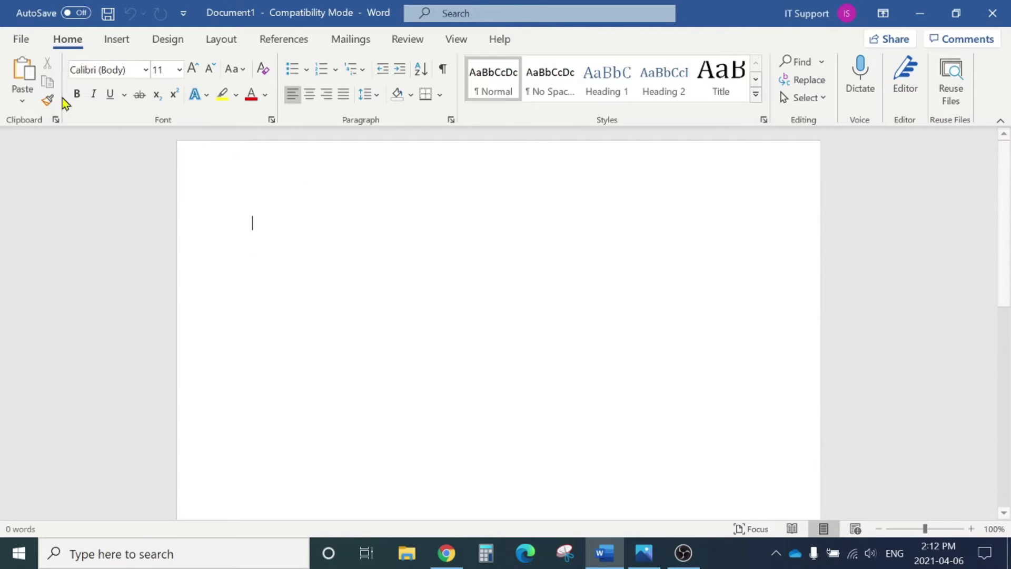
left_click(19, 44)
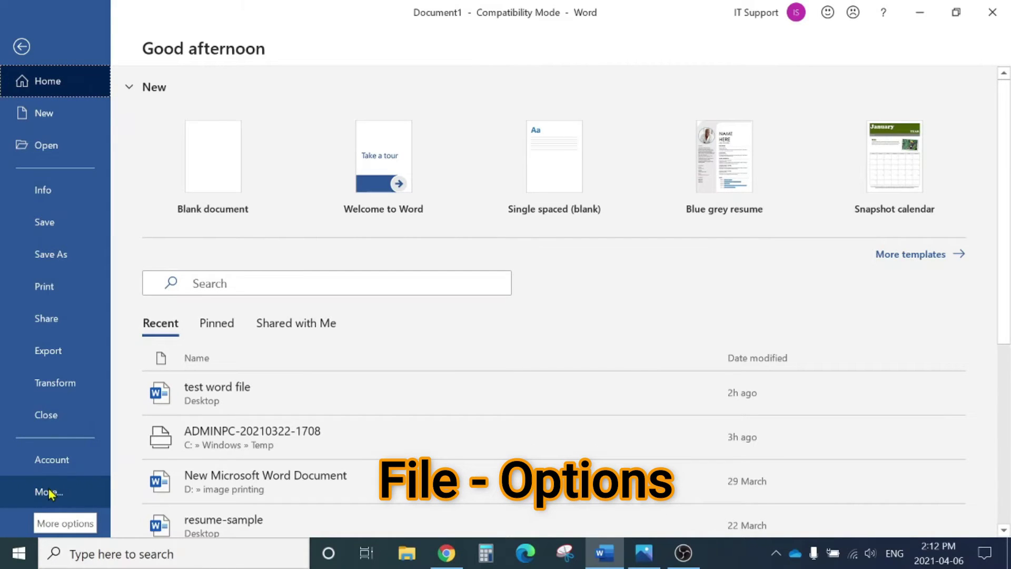
left_click(49, 492)
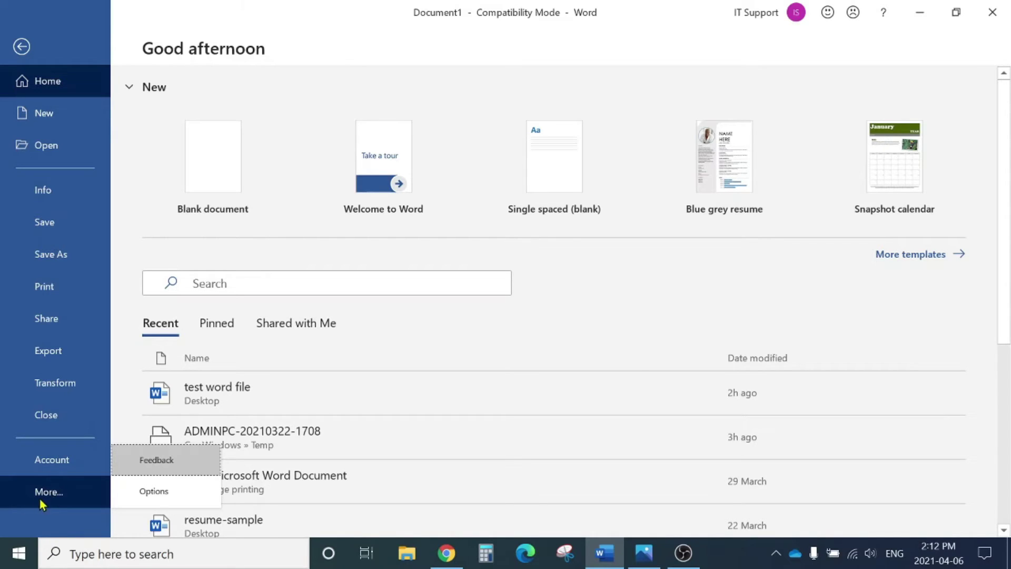
left_click(155, 492)
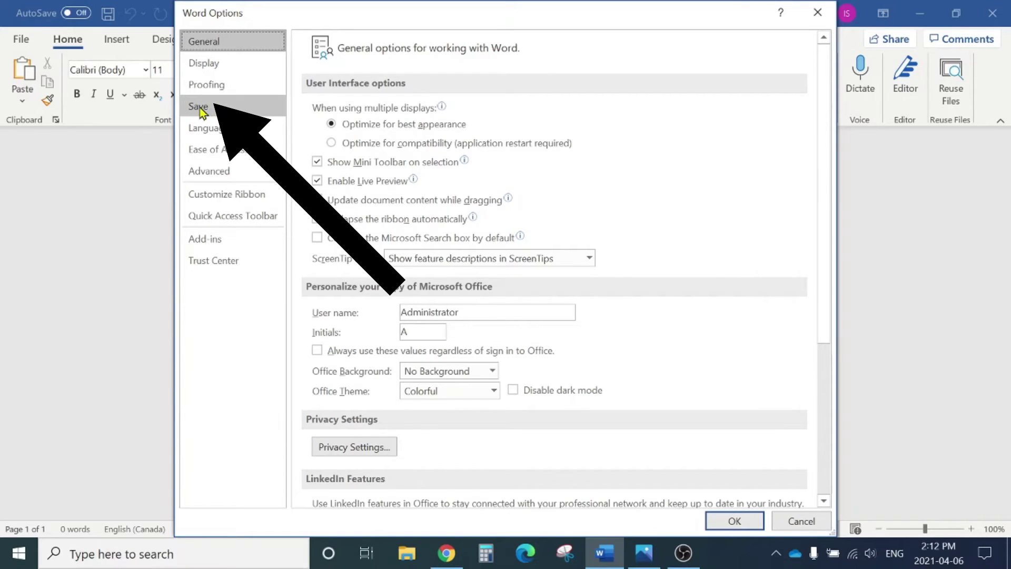
Set the AutoRecover save interval to 1 minute on the Save page
left_click(200, 108)
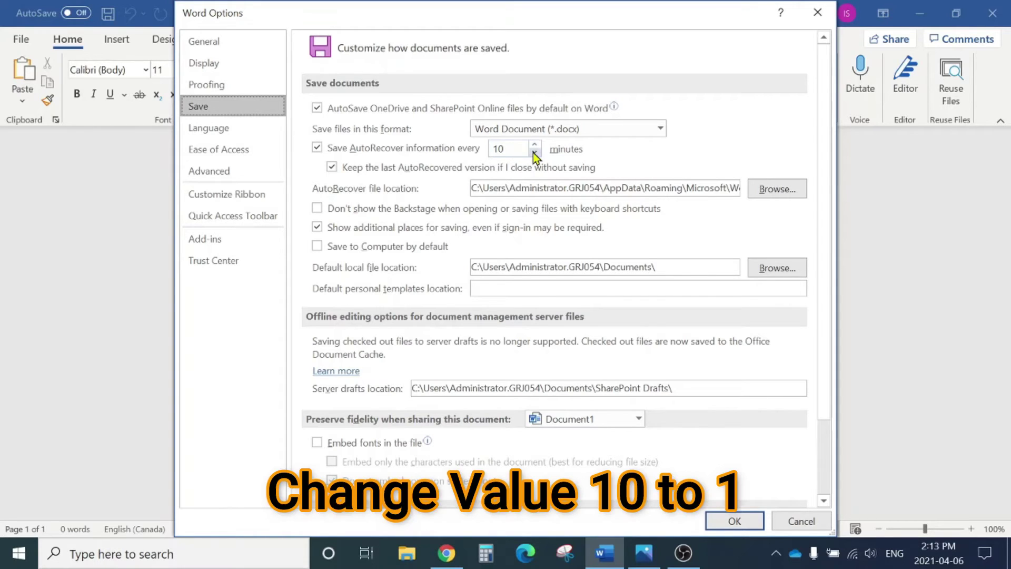
left_click_drag(509, 149, 490, 149)
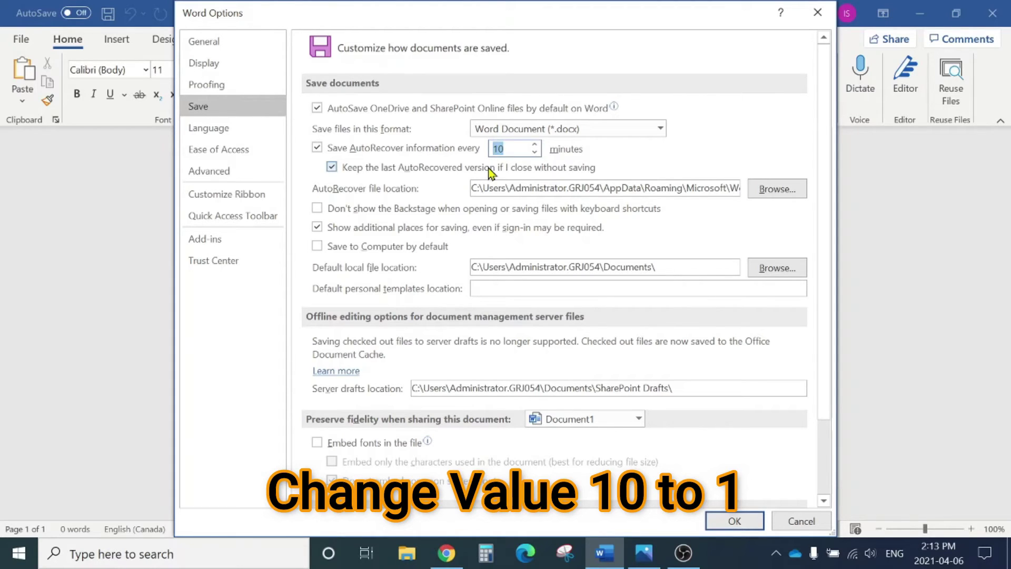
type("1")
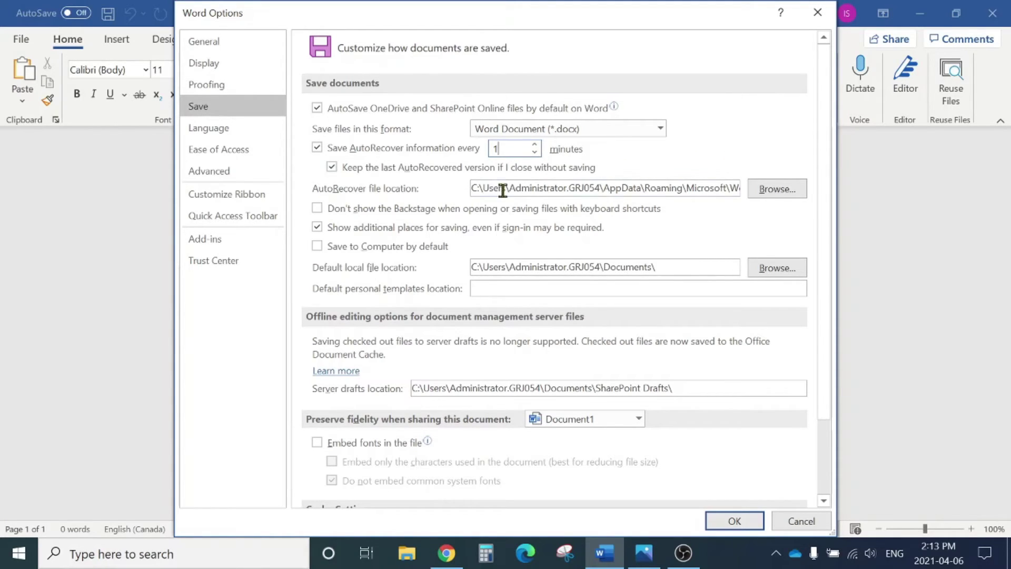
Copy the AutoRecover file location path and close Word Options
triple_click(706, 189)
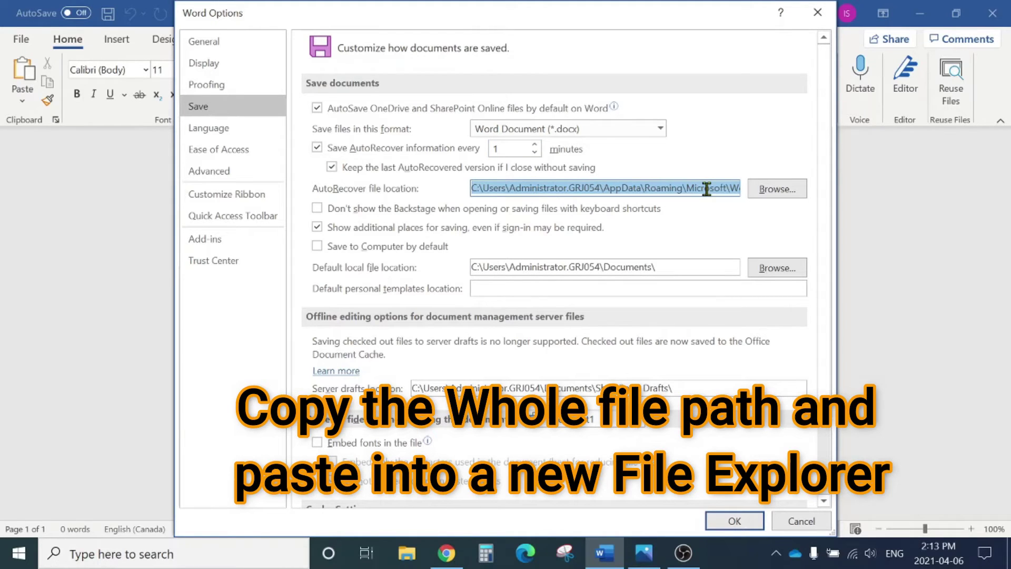
right_click(707, 189)
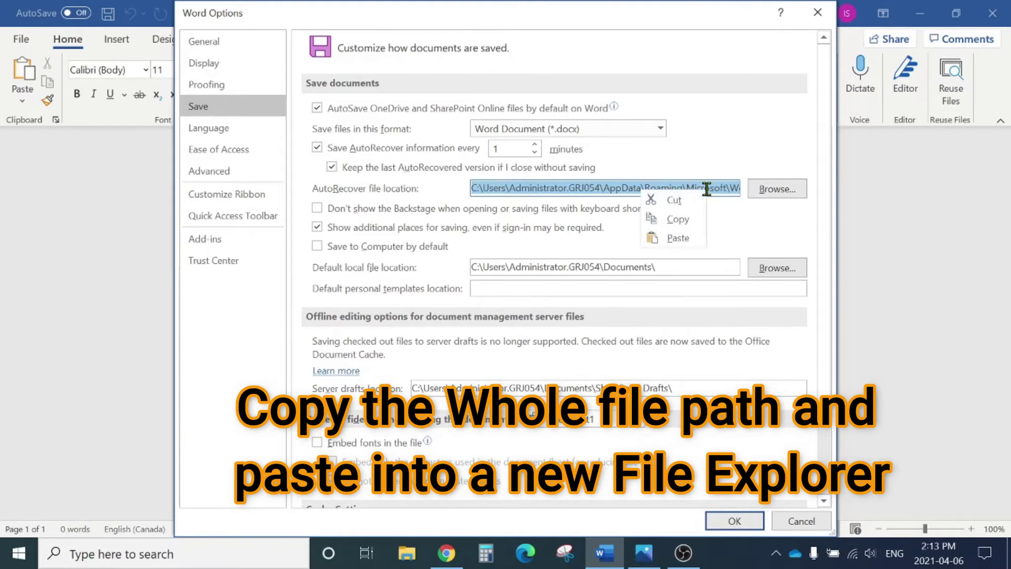
left_click(679, 219)
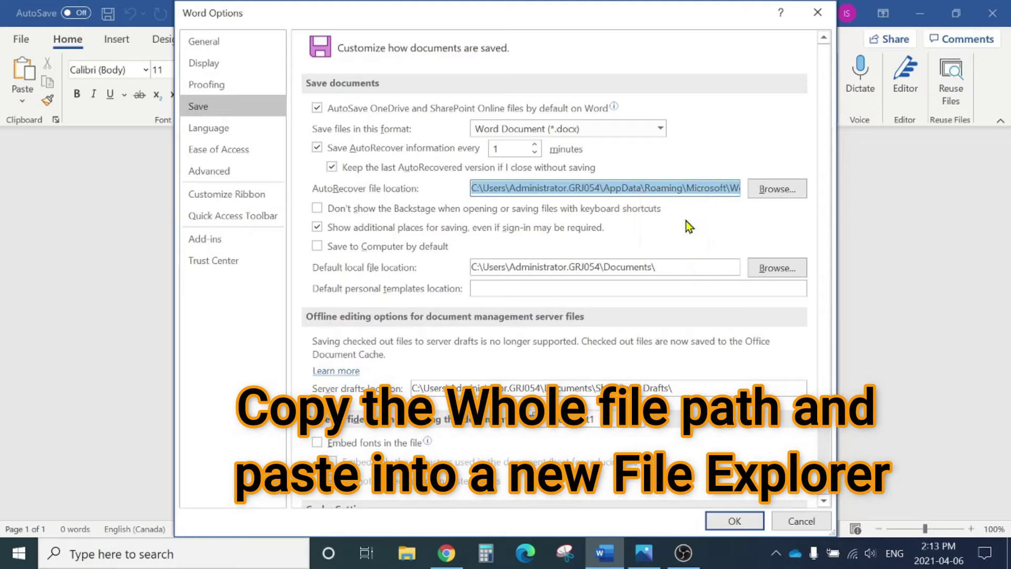
left_click(822, 14)
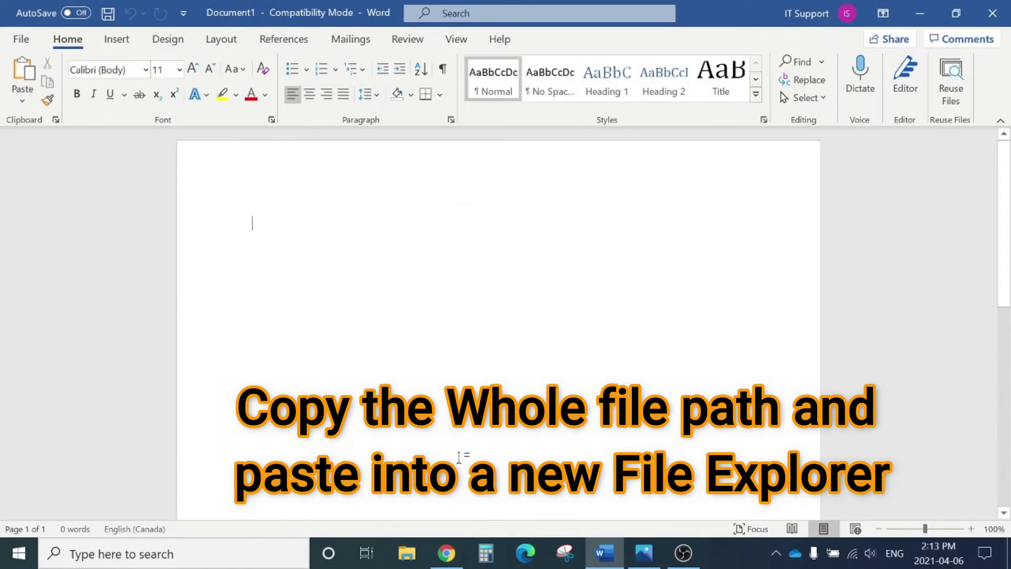
In a new File Explorer window, paste the copied AutoRecover path and navigate there
left_click(403, 559)
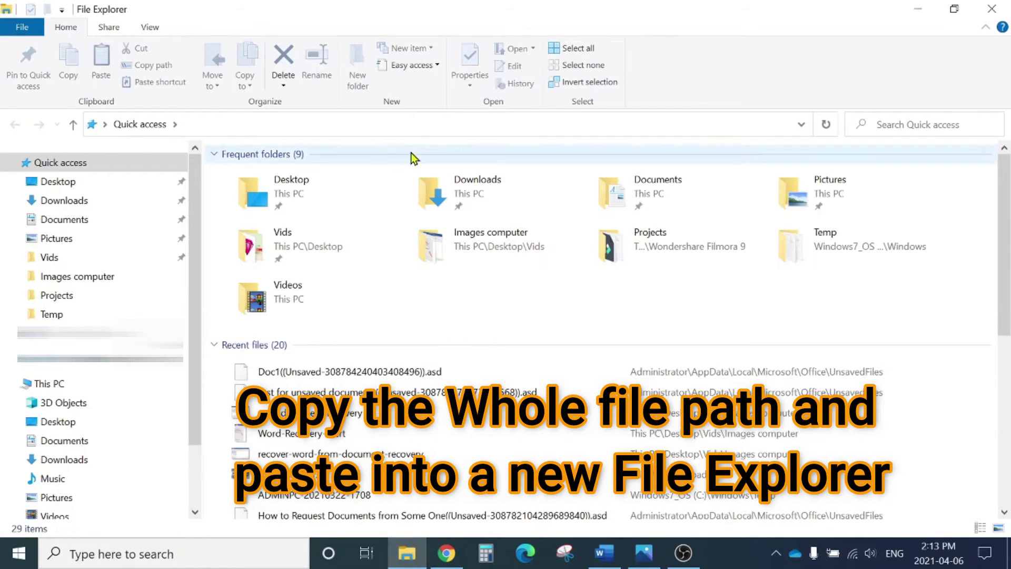
left_click(405, 123)
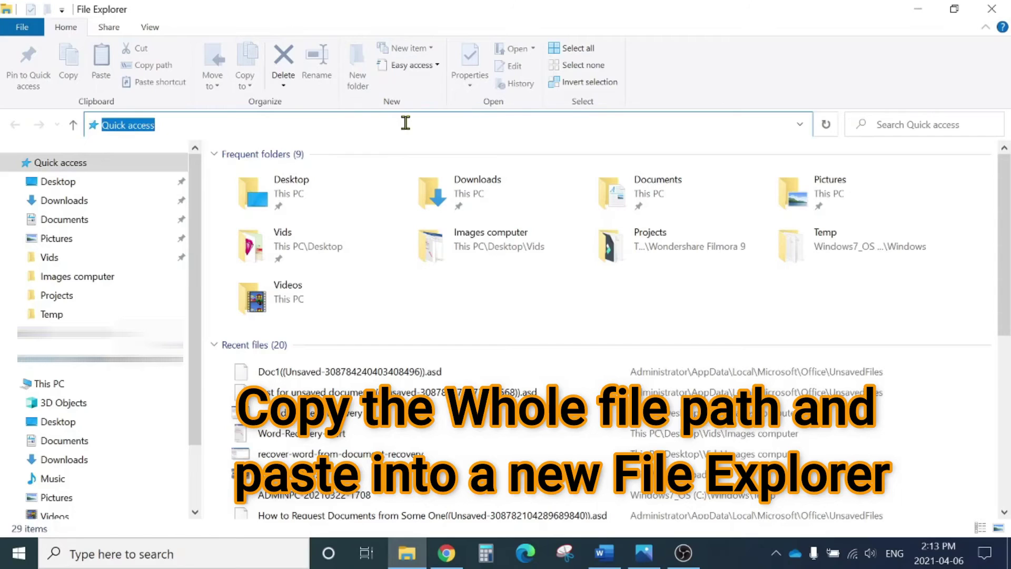
key("BackSpace")
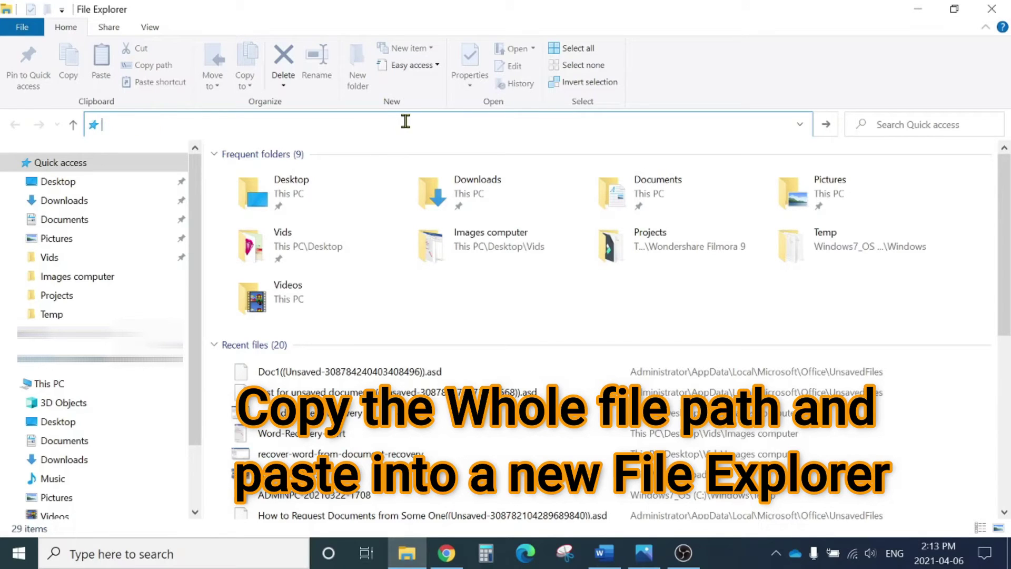
right_click(365, 125)
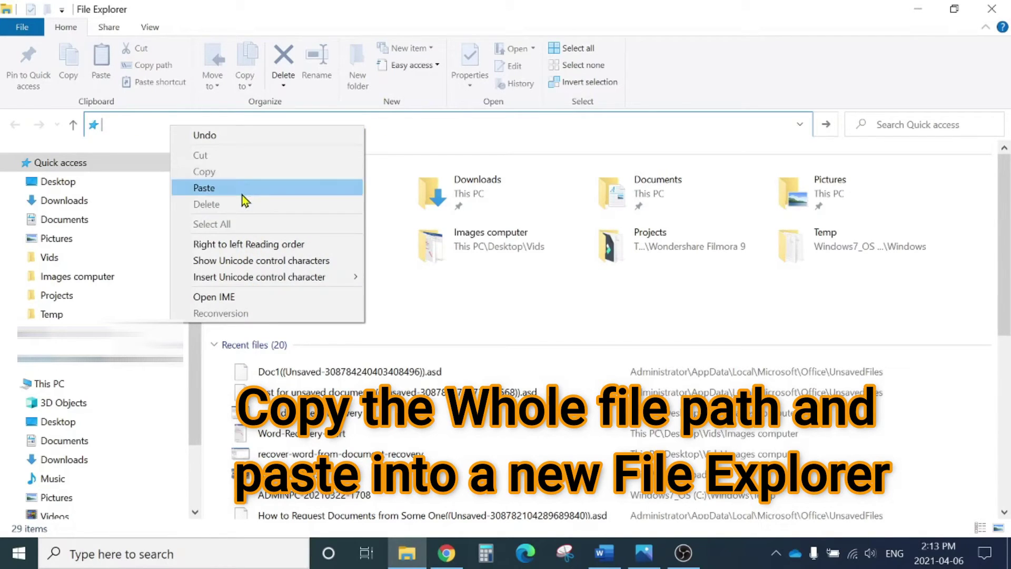
left_click(244, 188)
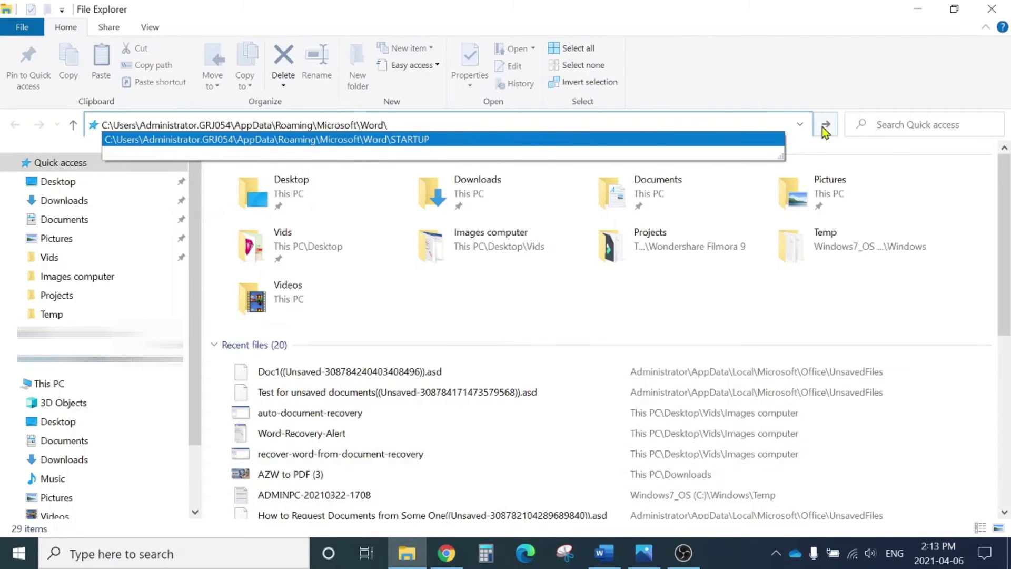
left_click(827, 127)
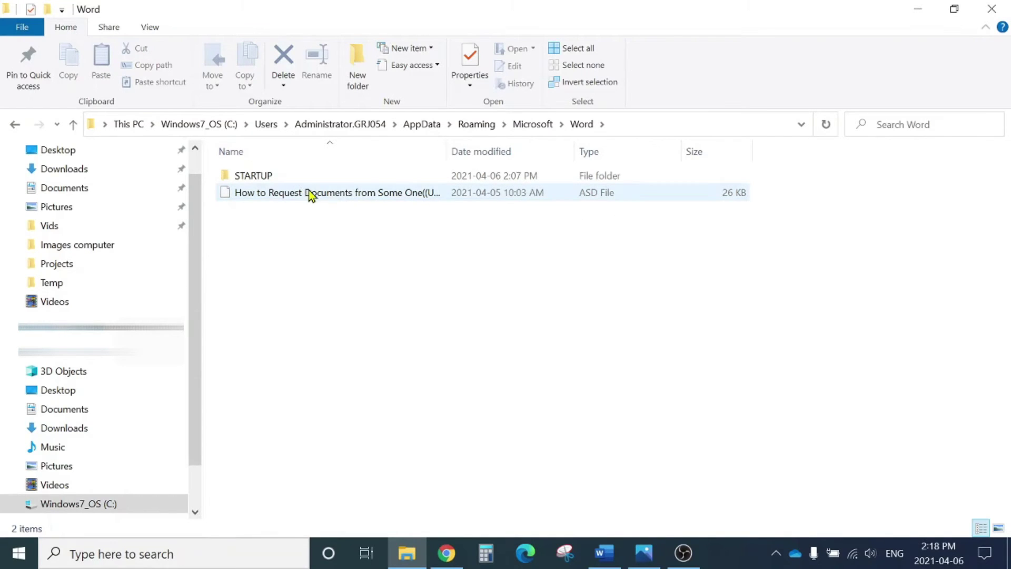
Select the 26 KB .asd file for 'How to Request Documents from Some One'
mouse_move(339, 194)
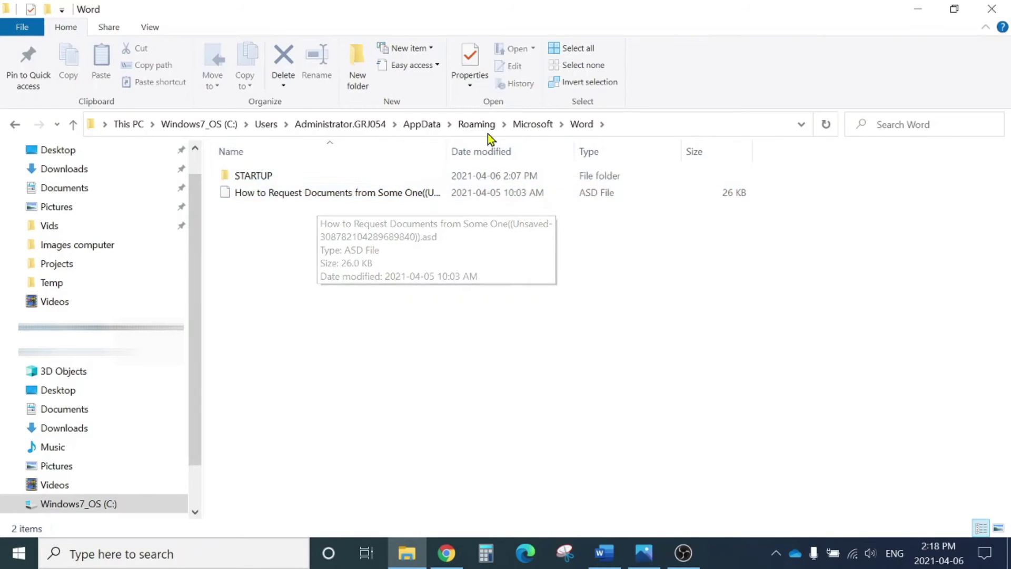
left_click(329, 193)
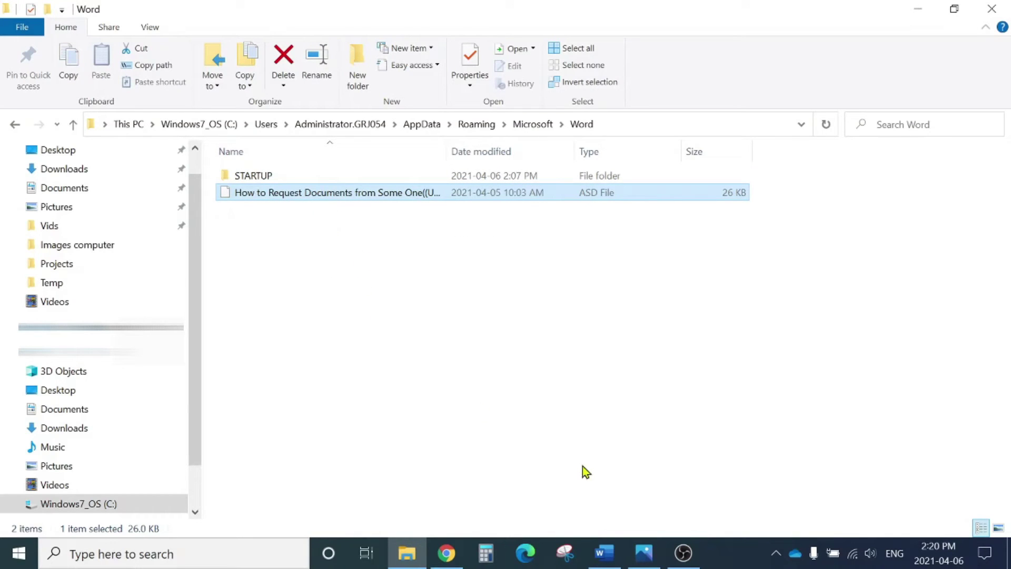
mouse_move(604, 553)
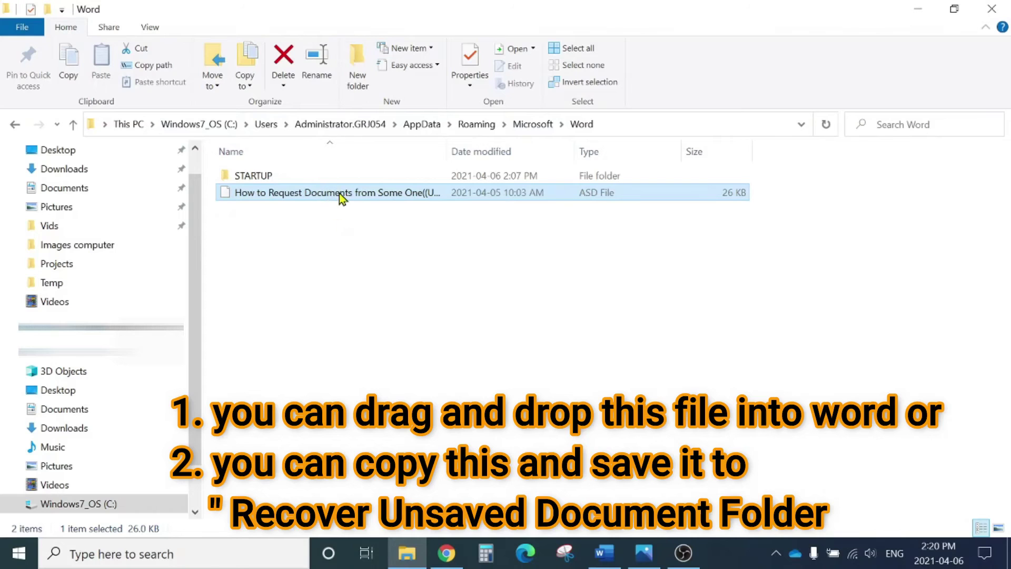
Place a restored Word window beside File Explorer and create a blank document
left_click(604, 553)
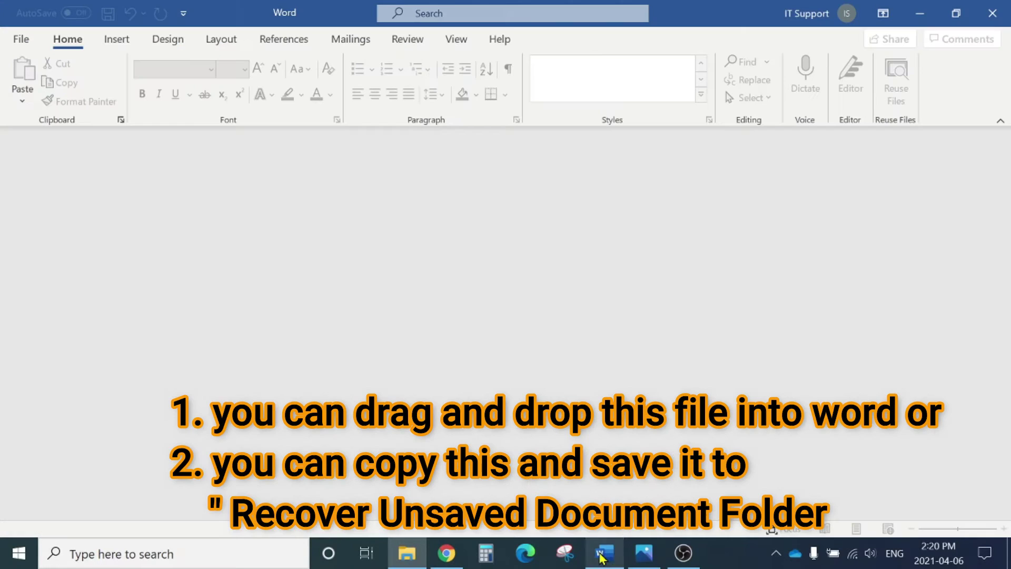
left_click(957, 14)
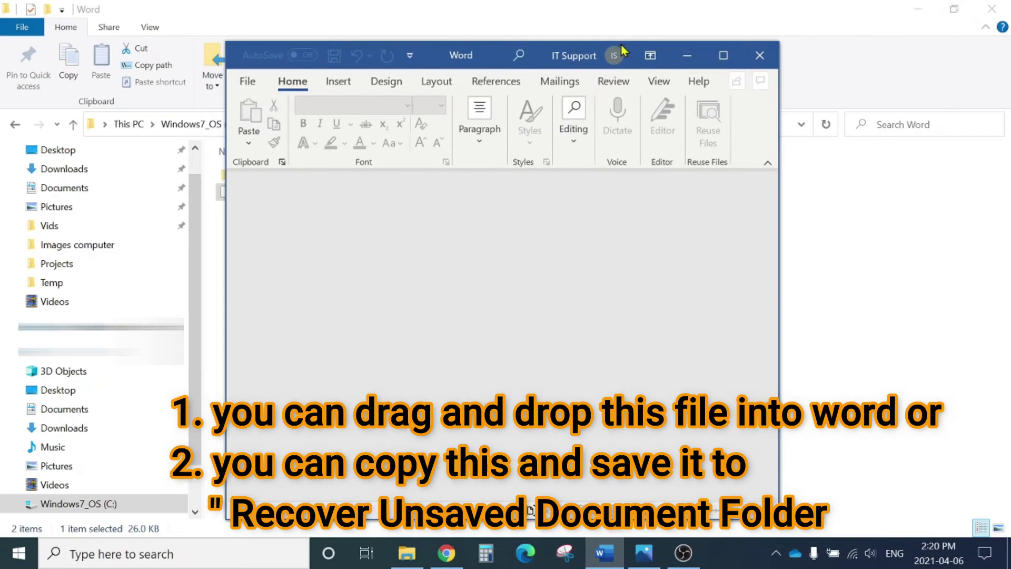
left_click_drag(492, 54, 720, 54)
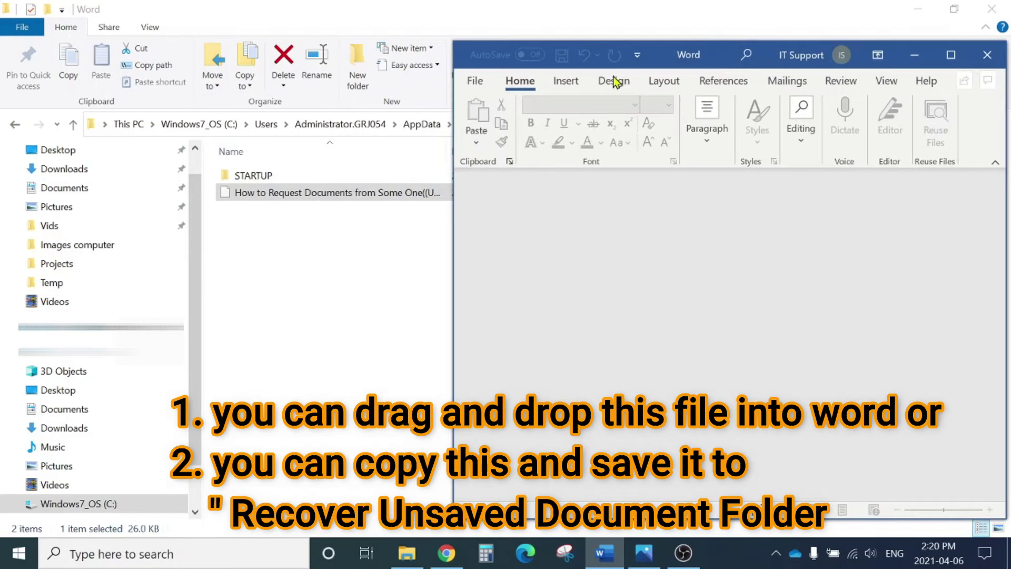
left_click(474, 80)
left_click(500, 155)
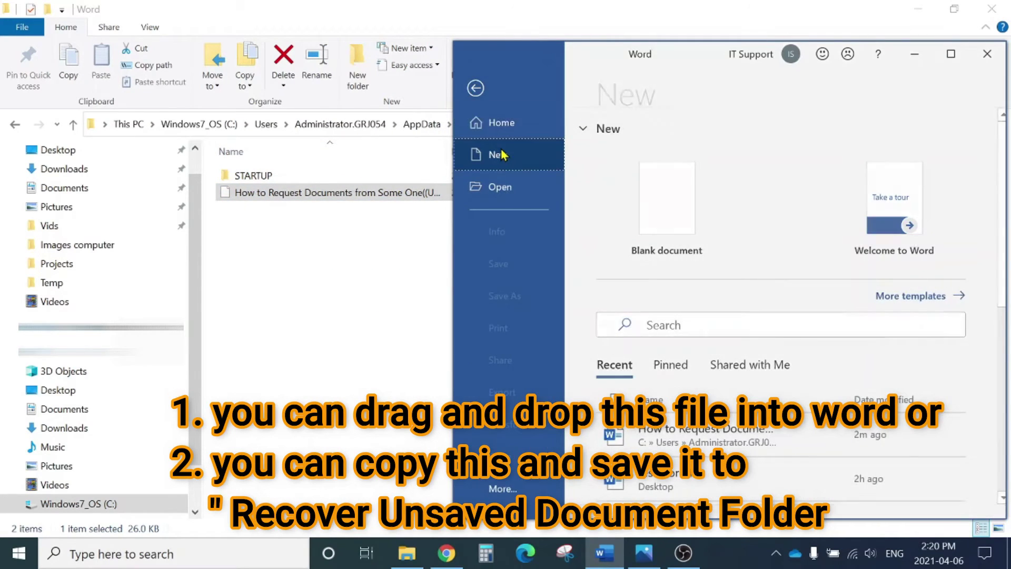
left_click(673, 191)
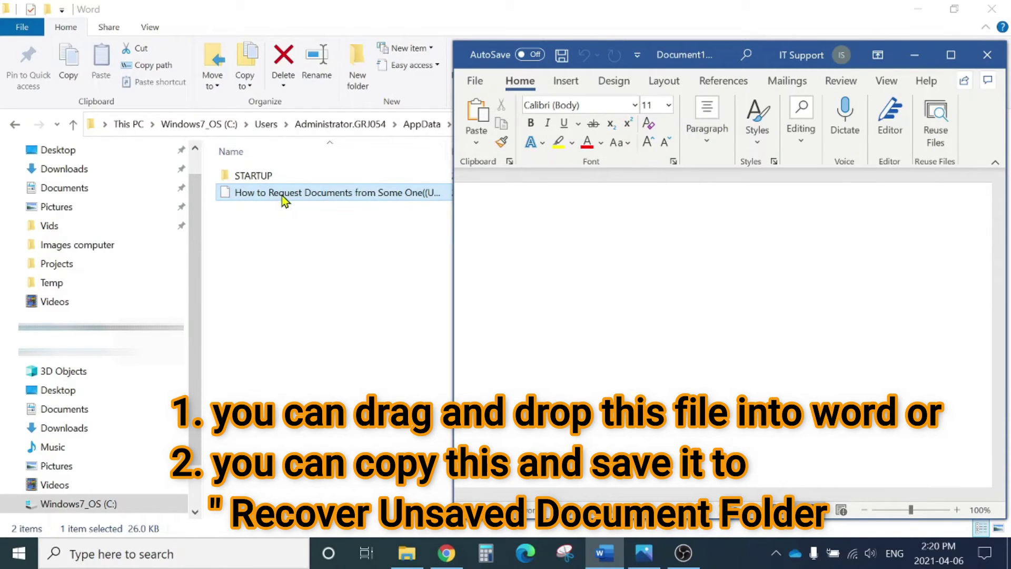
Drag the .asd file into the blank document and accept the location warning
left_click_drag(265, 195, 678, 305)
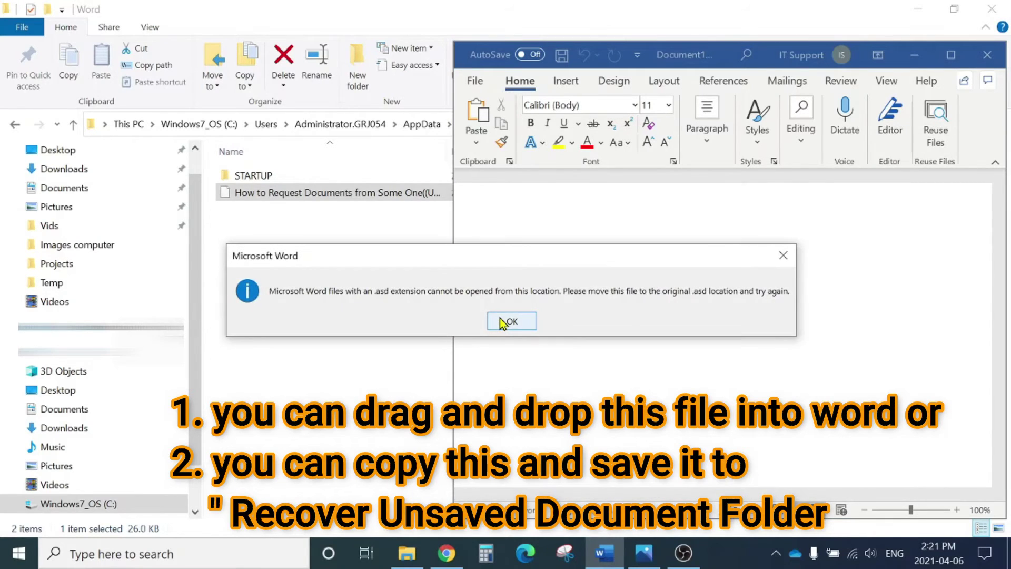
left_click(500, 323)
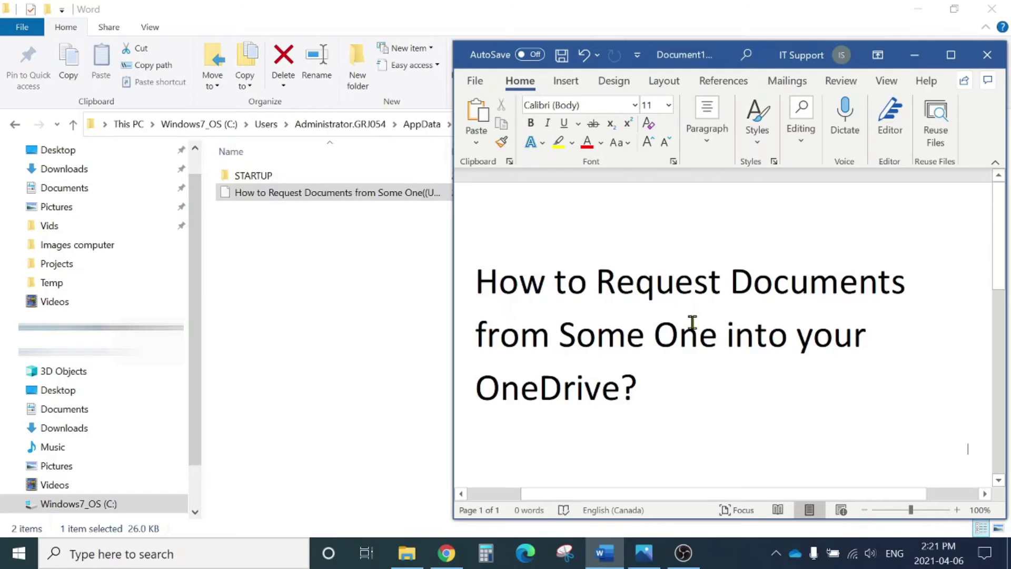
scroll(691, 334, "down", 3)
scroll(689, 348, "down", 2)
scroll(691, 348, "up", 5)
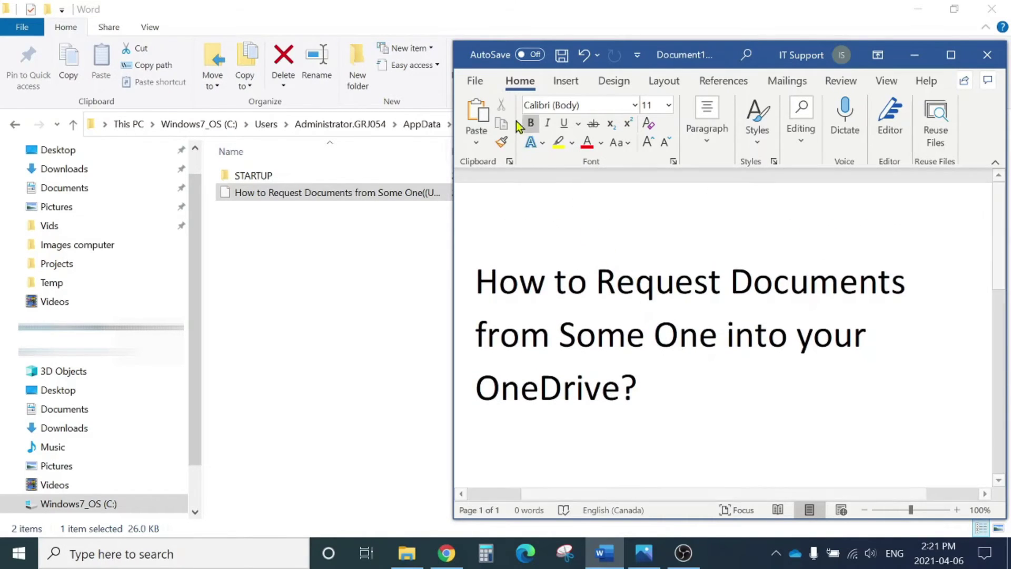
Close Word, discarding the document without saving
left_click(474, 80)
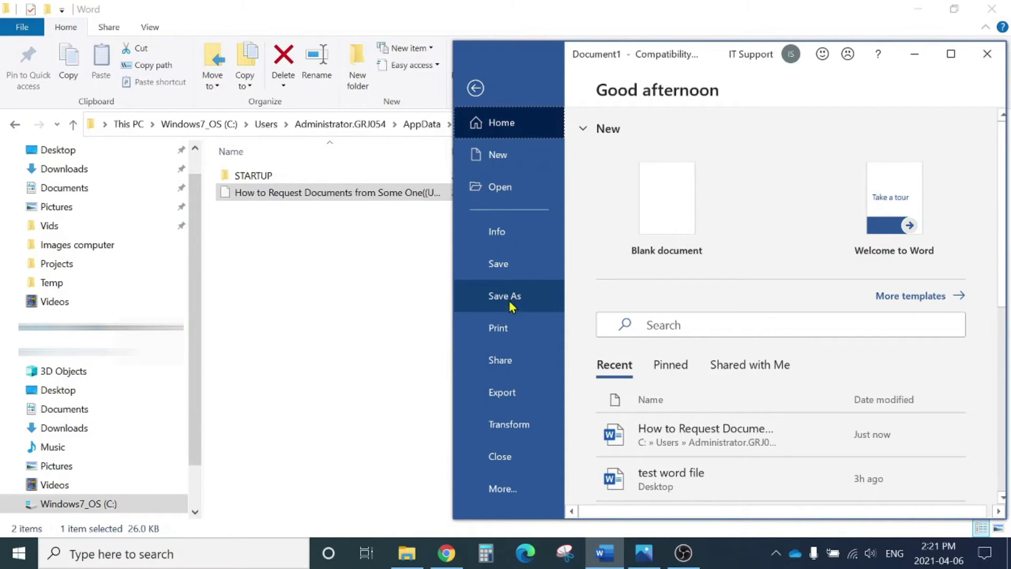
left_click(475, 88)
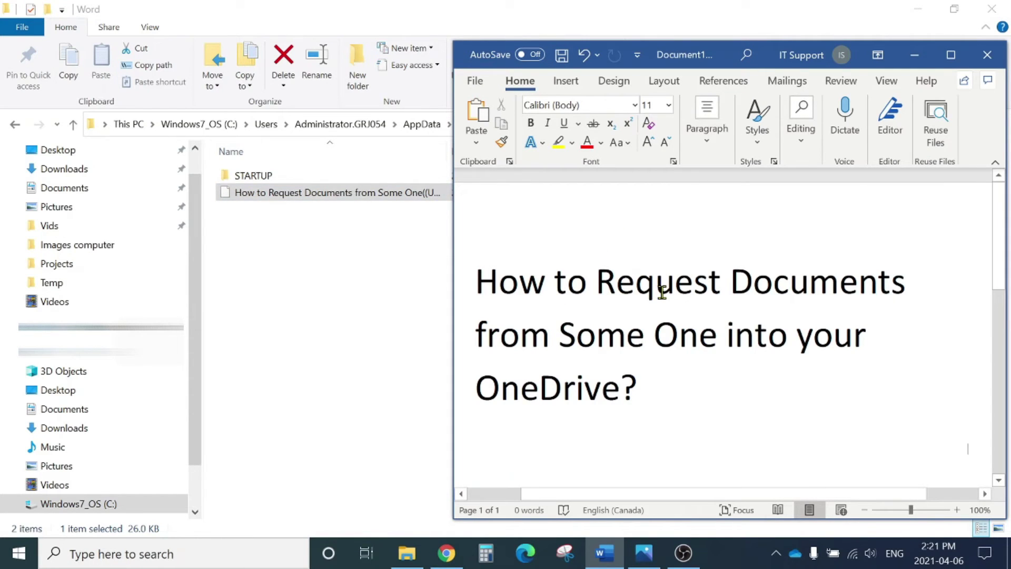
left_click(987, 54)
left_click(807, 376)
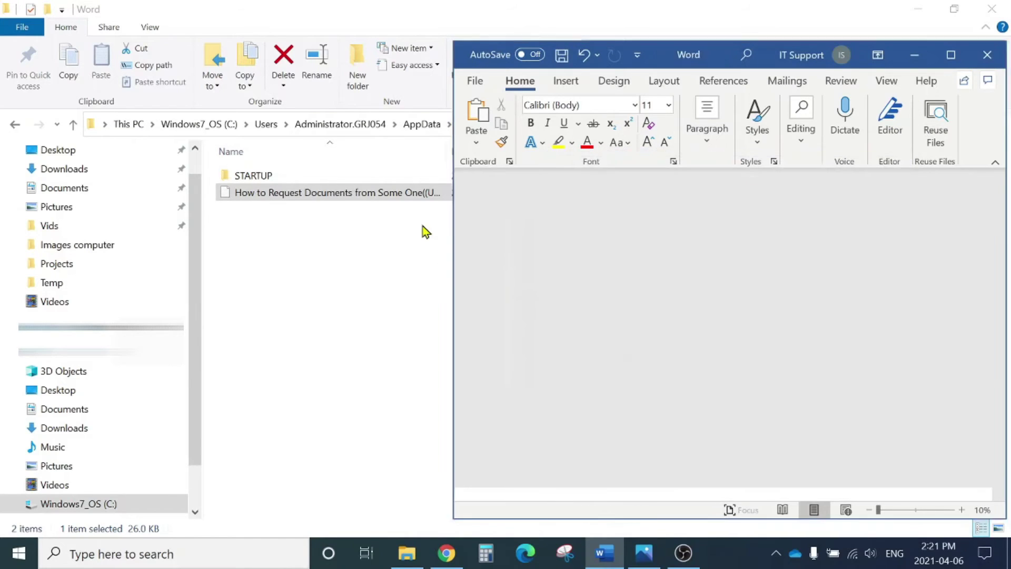
Copy the .asd file, then start Word maximized on a new blank document
right_click(355, 192)
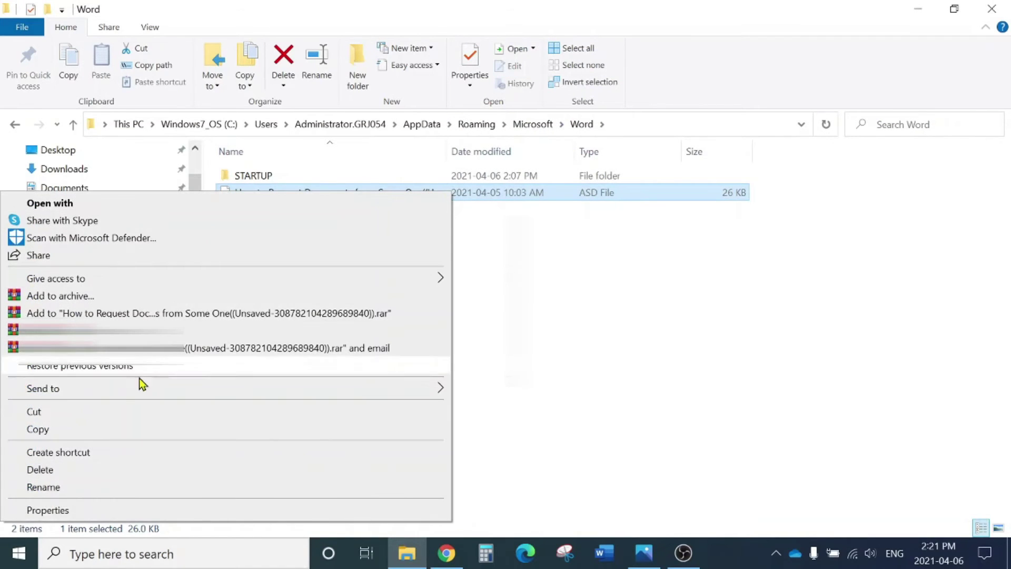
left_click(112, 427)
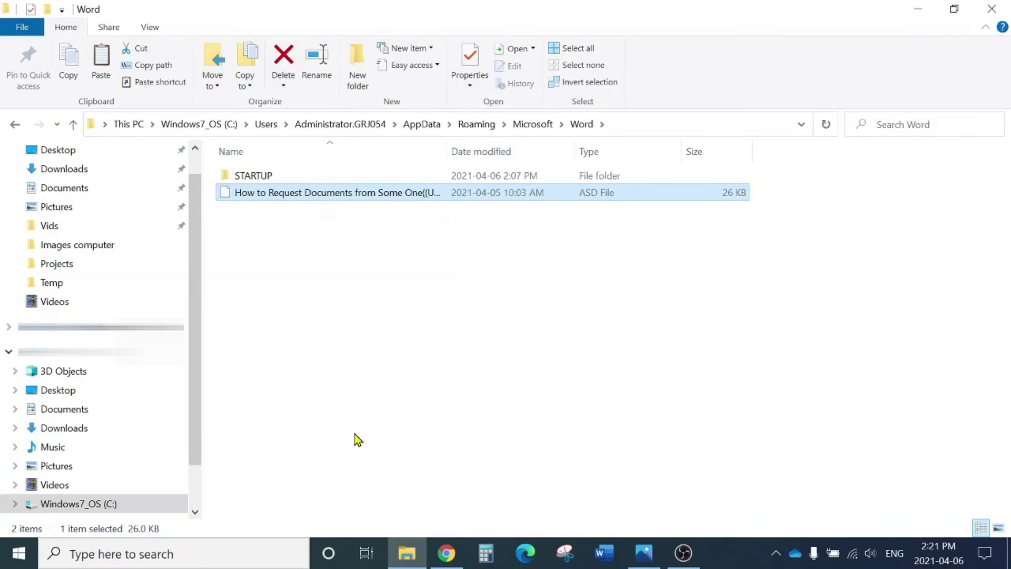
left_click(604, 552)
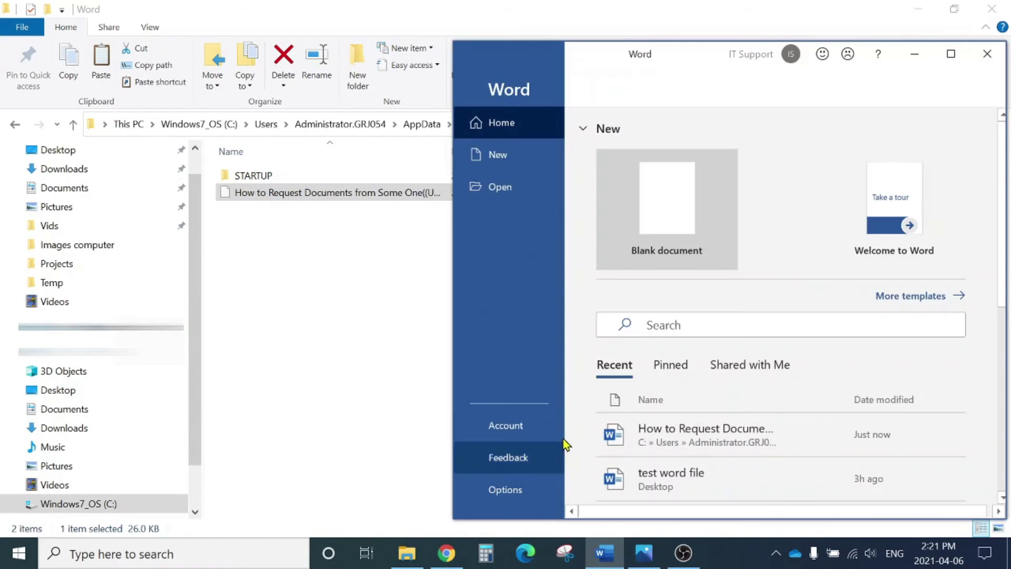
left_click(952, 53)
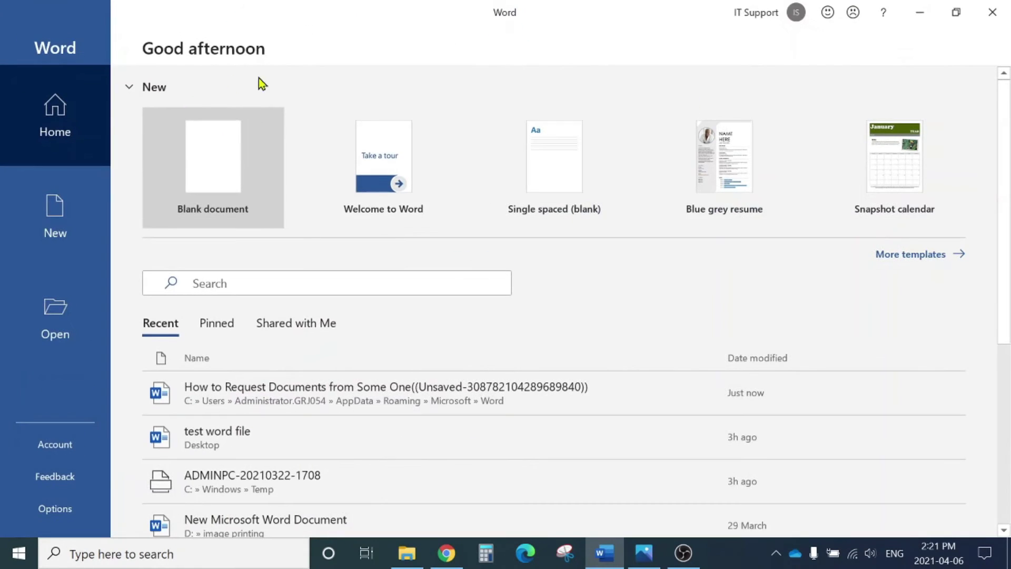
left_click(153, 176)
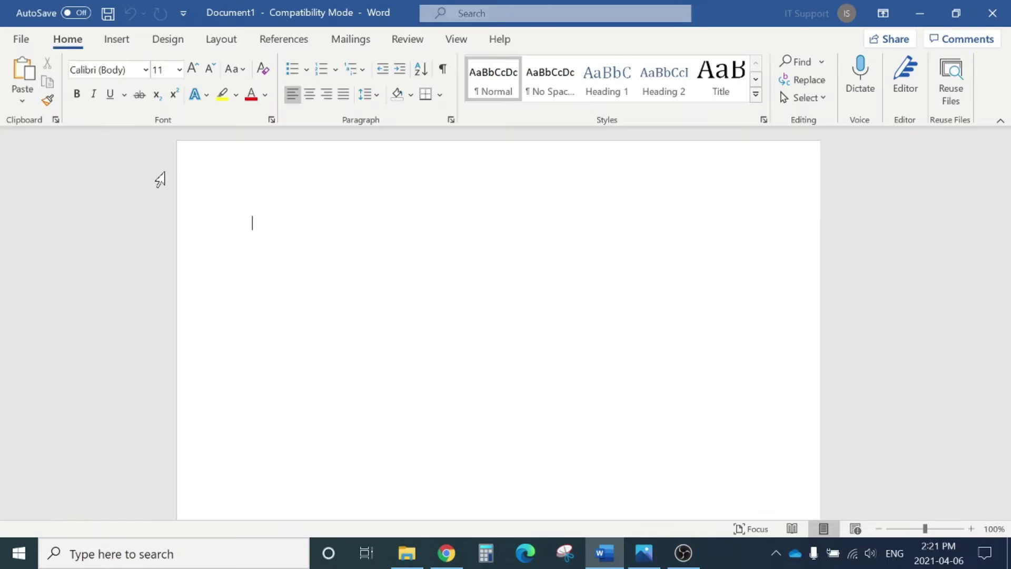
Bring up the UnsavedFiles folder via File > Open > Recover Unsaved Documents
left_click(20, 40)
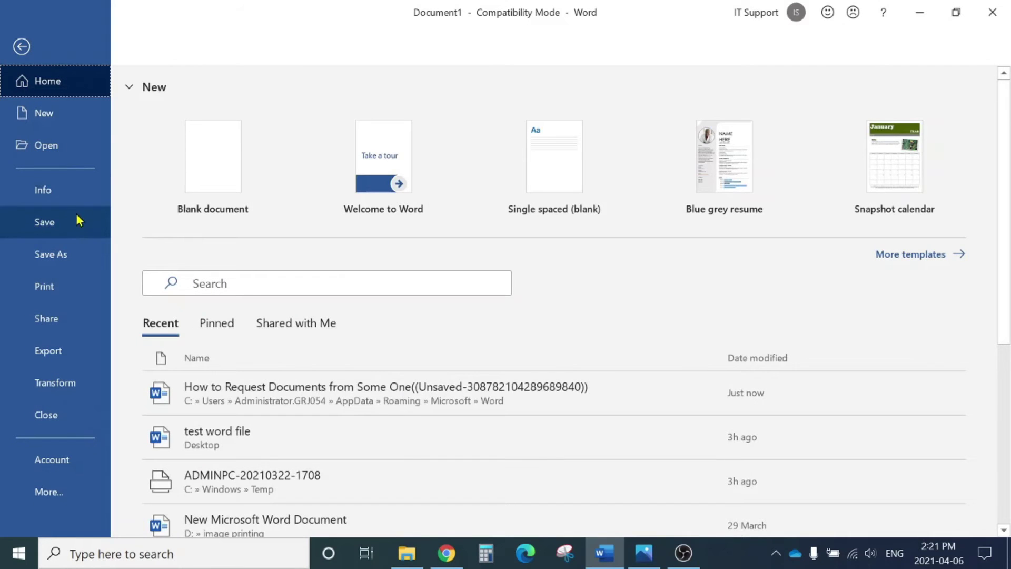
left_click(56, 152)
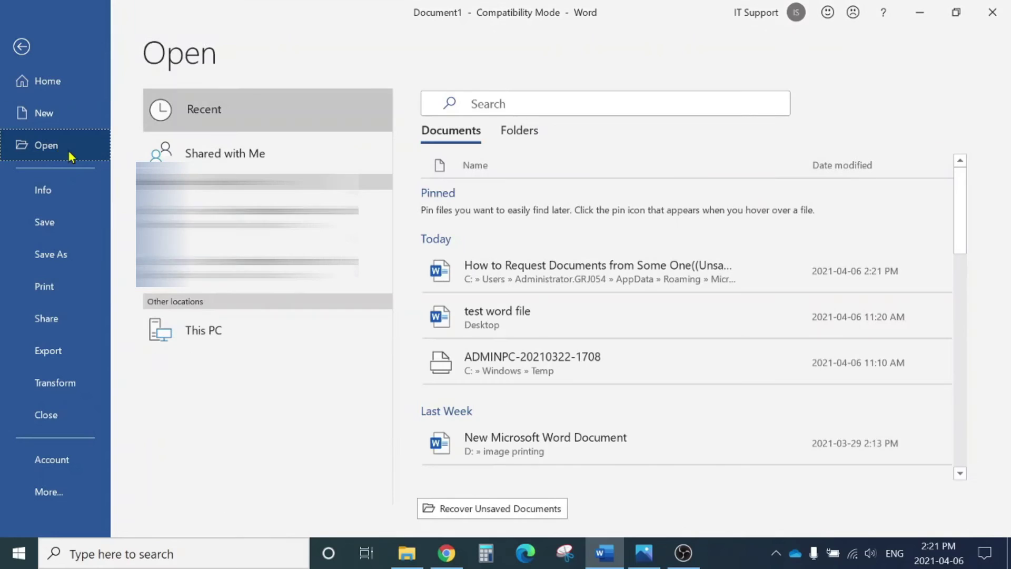
left_click(495, 510)
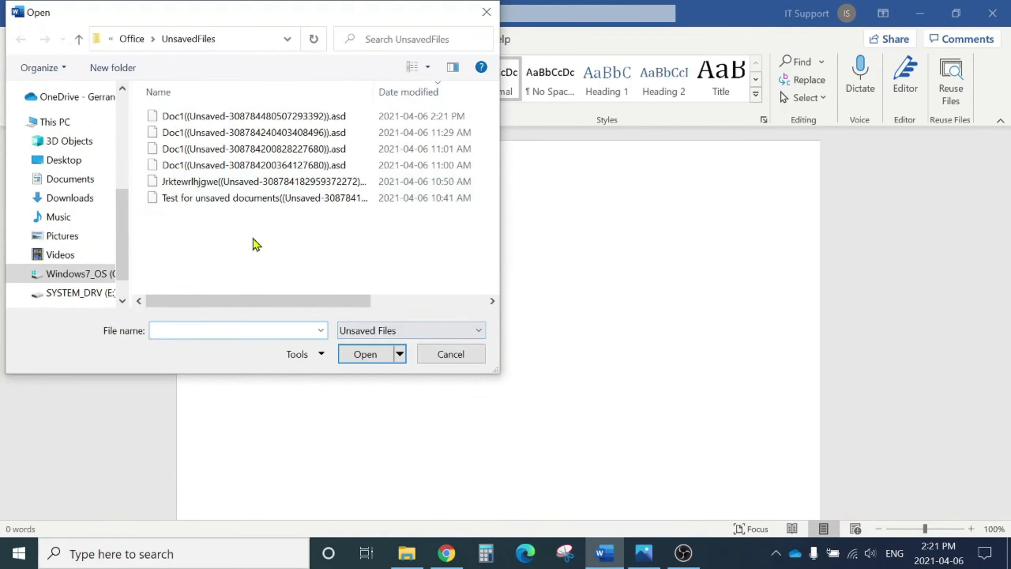
Paste the copied .asd into UnsavedFiles and open the 'How to Request Documents from Some One' draft
right_click(205, 237)
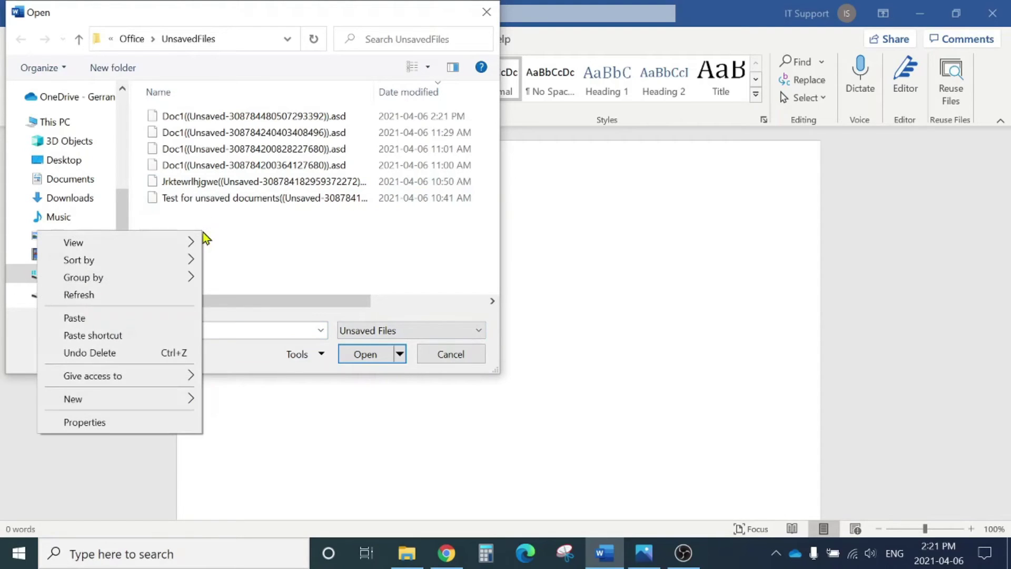
left_click(150, 320)
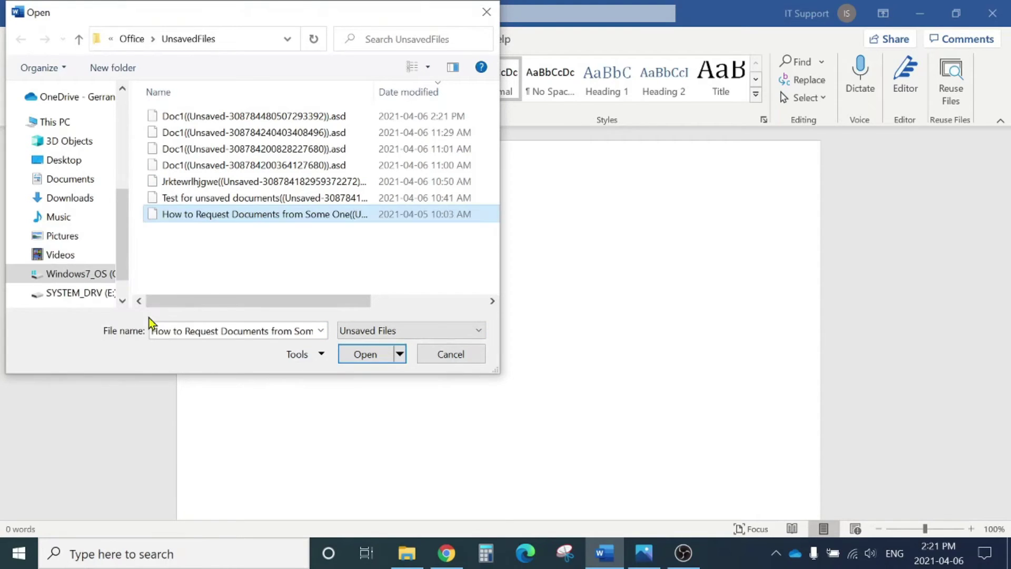
left_click(218, 214)
left_click(363, 356)
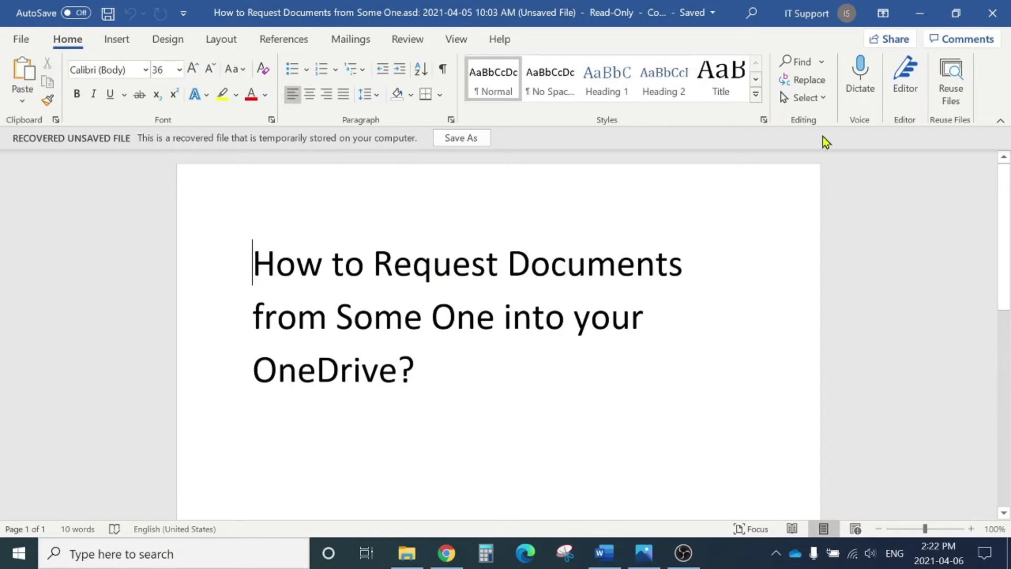
Close the recovered document, minimize the Word window, and refresh the desktop
left_click(992, 14)
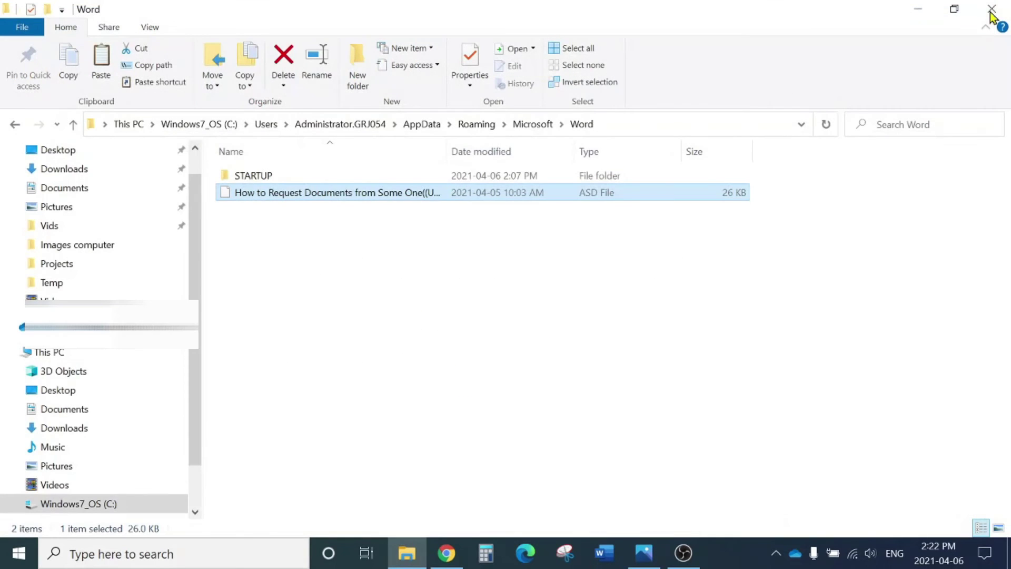
left_click(919, 9)
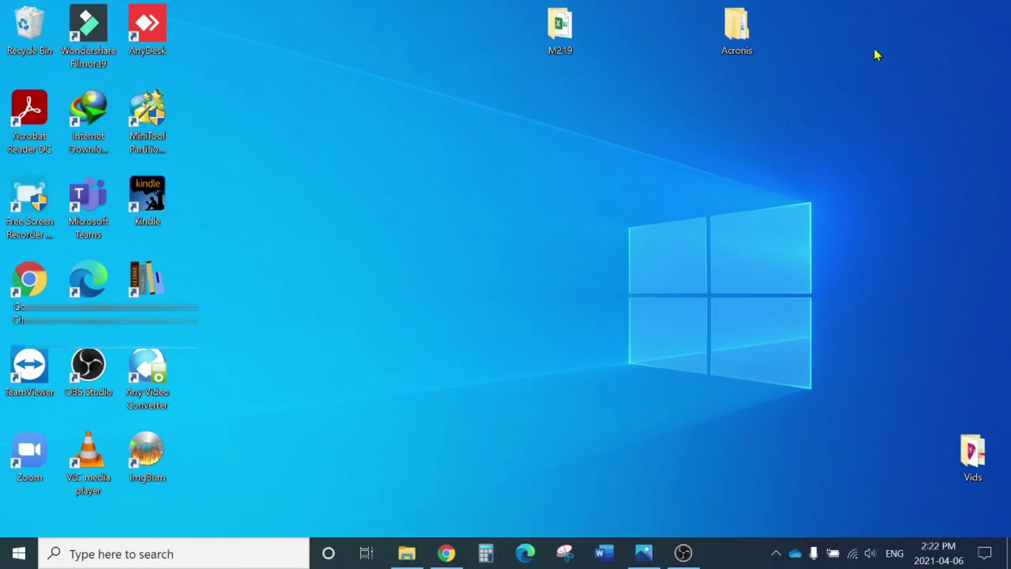
right_click(450, 170)
left_click(404, 217)
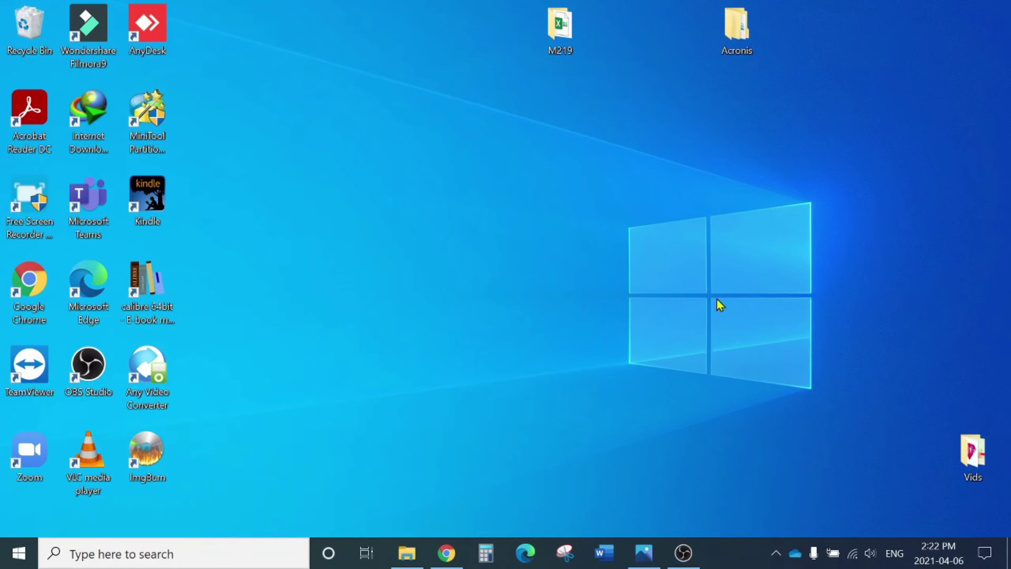
Restore 'test word file' from the Recycle Bin to the desktop
double_click(29, 24)
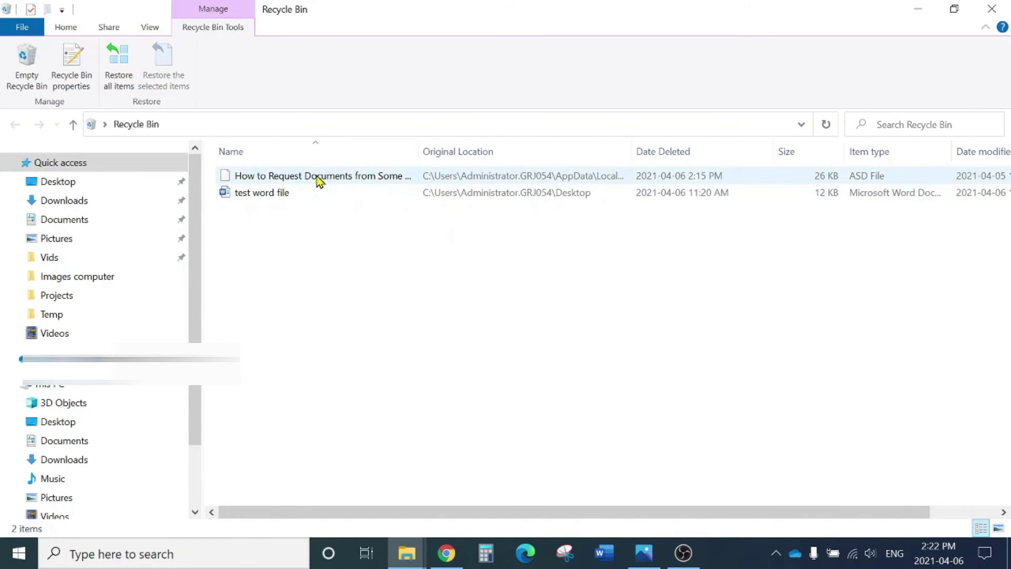
left_click(269, 198)
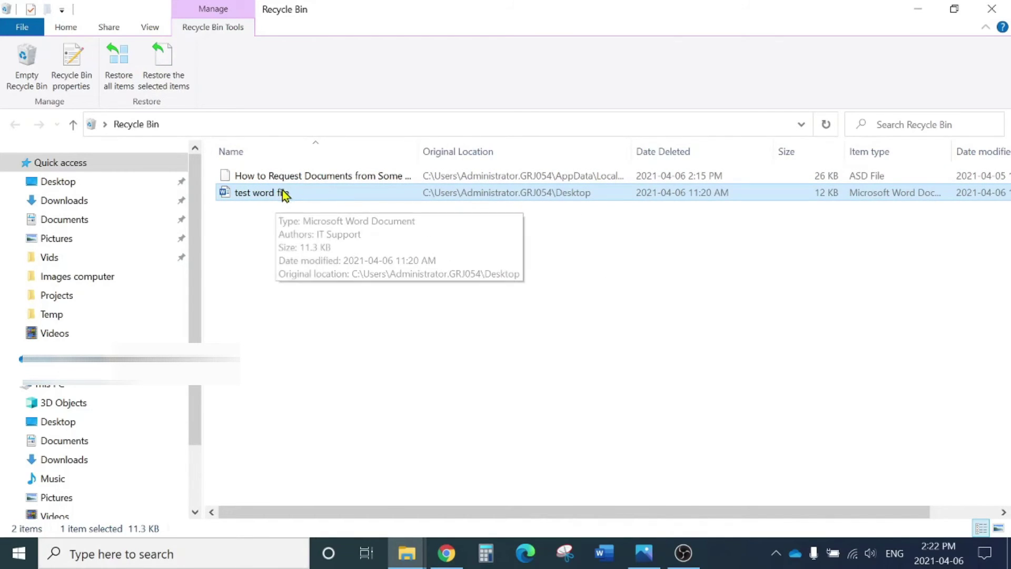
right_click(256, 194)
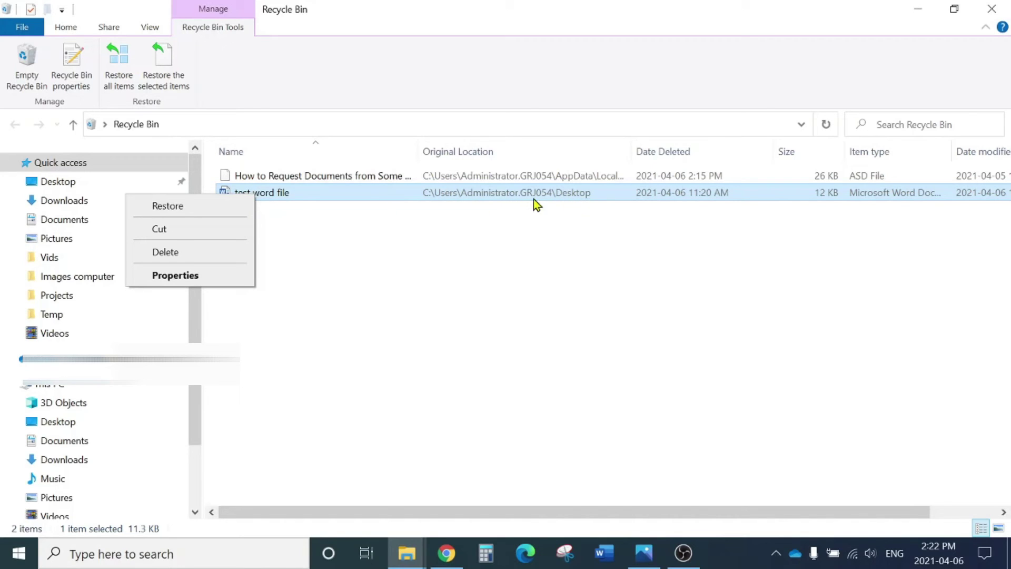
left_click(205, 207)
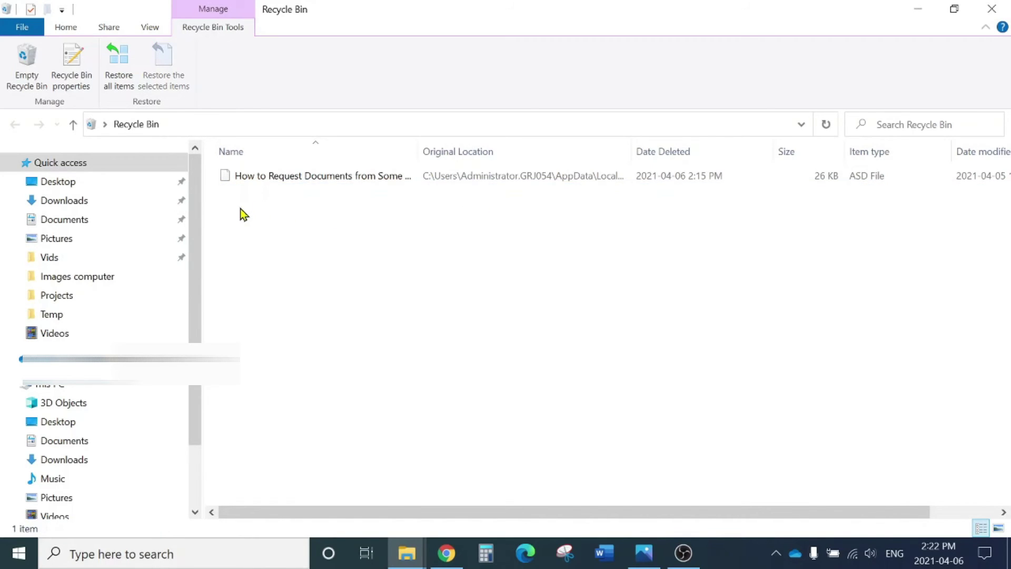
Close the Recycle Bin and move the test word file icon to the desktop centre
left_click(992, 9)
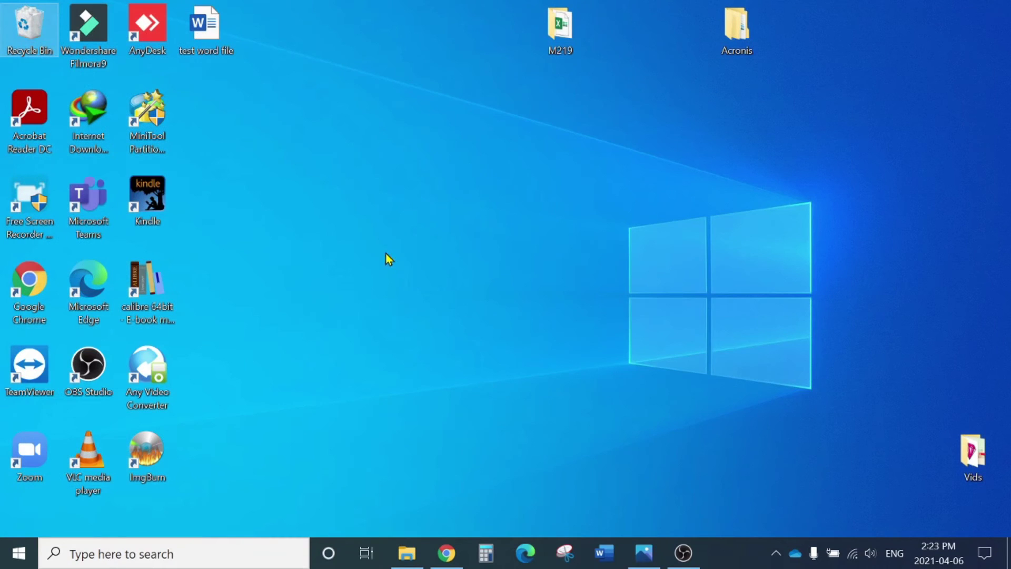
left_click_drag(230, 59, 558, 211)
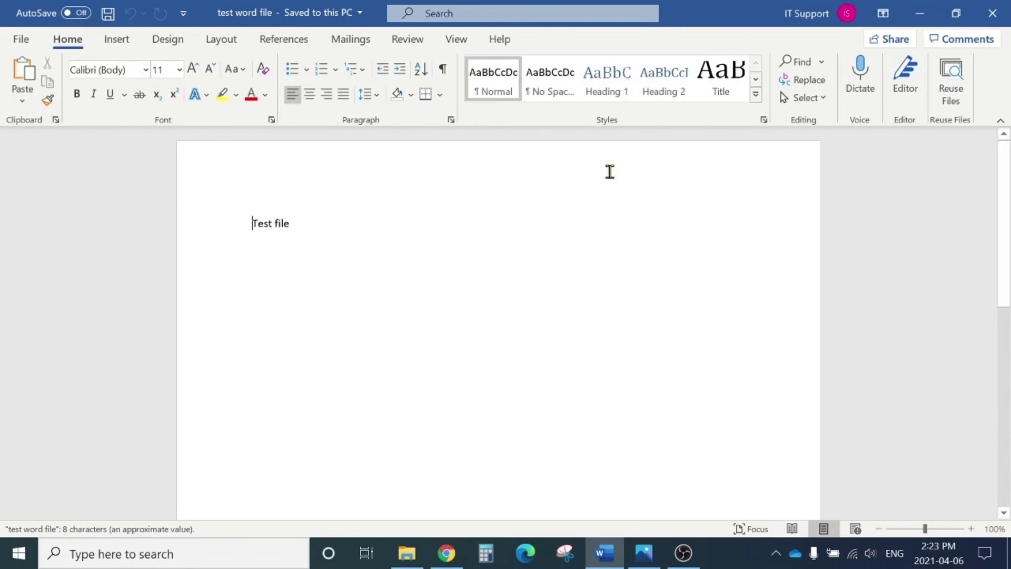
left_click(992, 13)
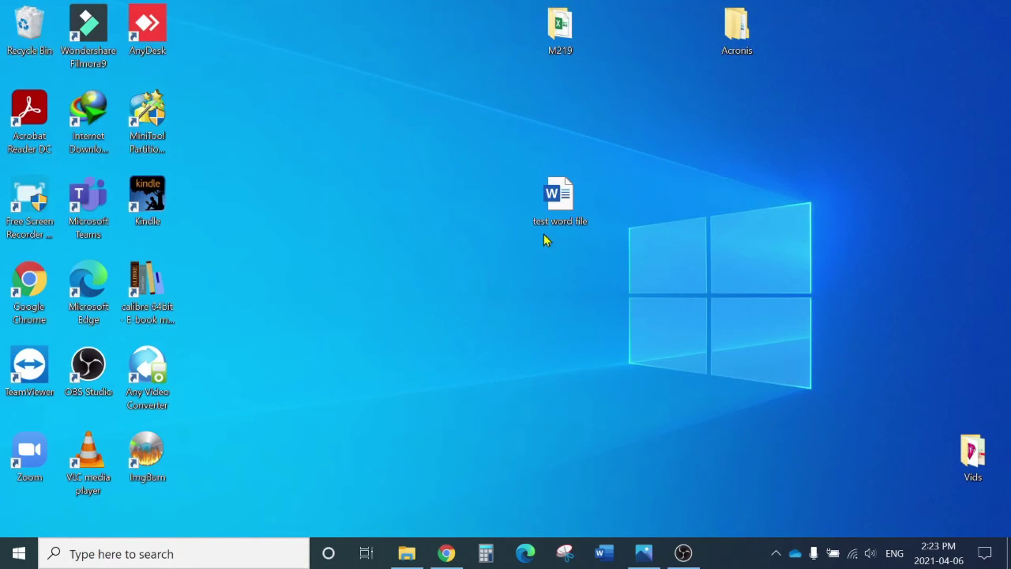
Create a desktop shortcut to test word file and reopen it from Word's Recent list
right_click(568, 204)
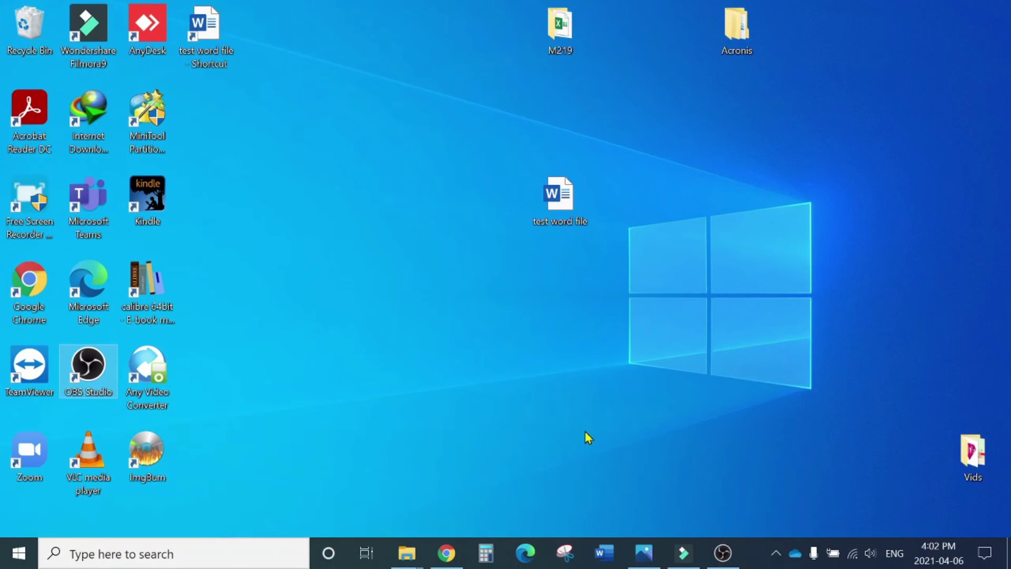
left_click(604, 553)
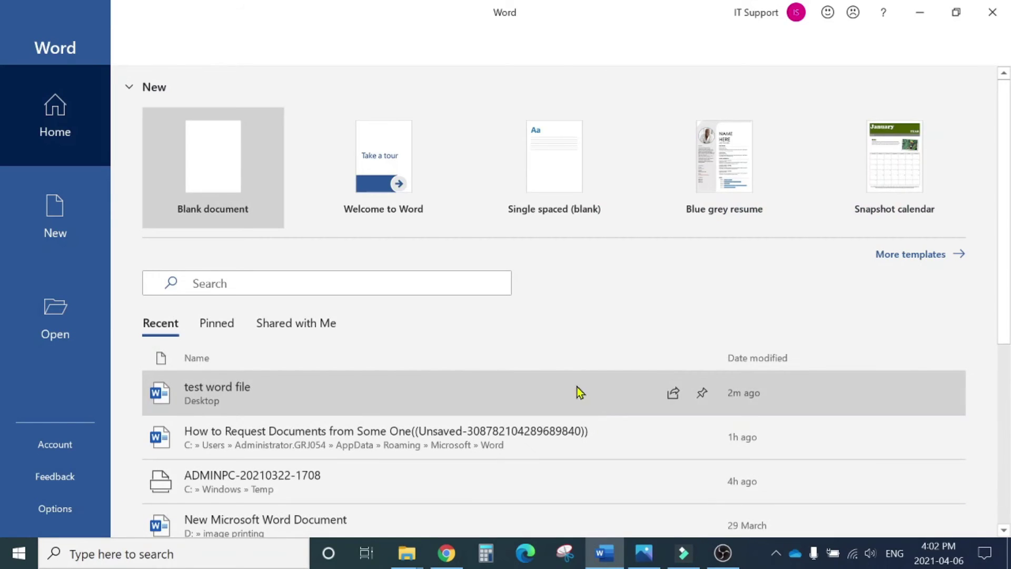
left_click(320, 399)
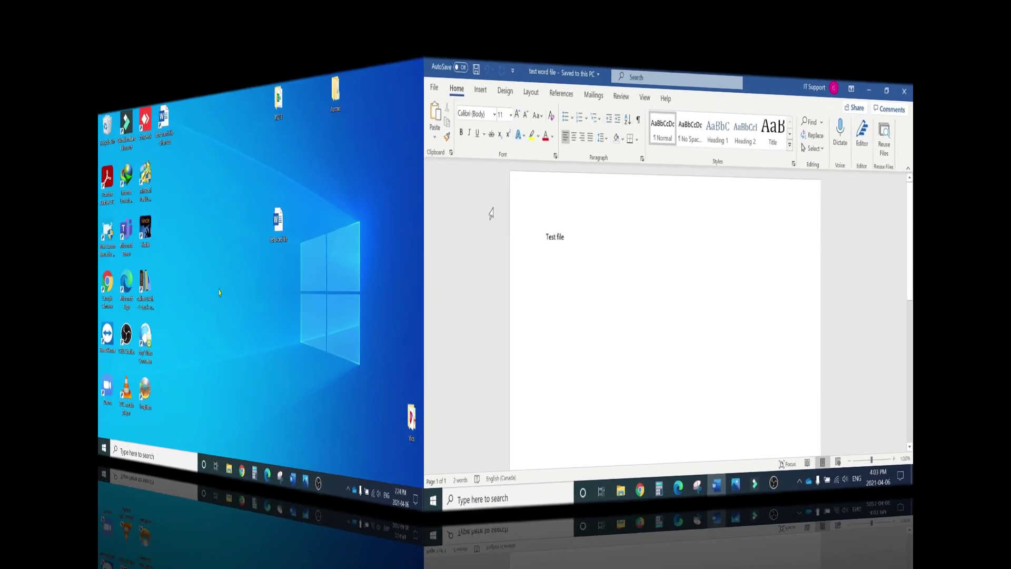
Refresh the desktop, start Word on a blank Document1, and open Word Options via File > More
right_click(187, 287)
left_click(339, 336)
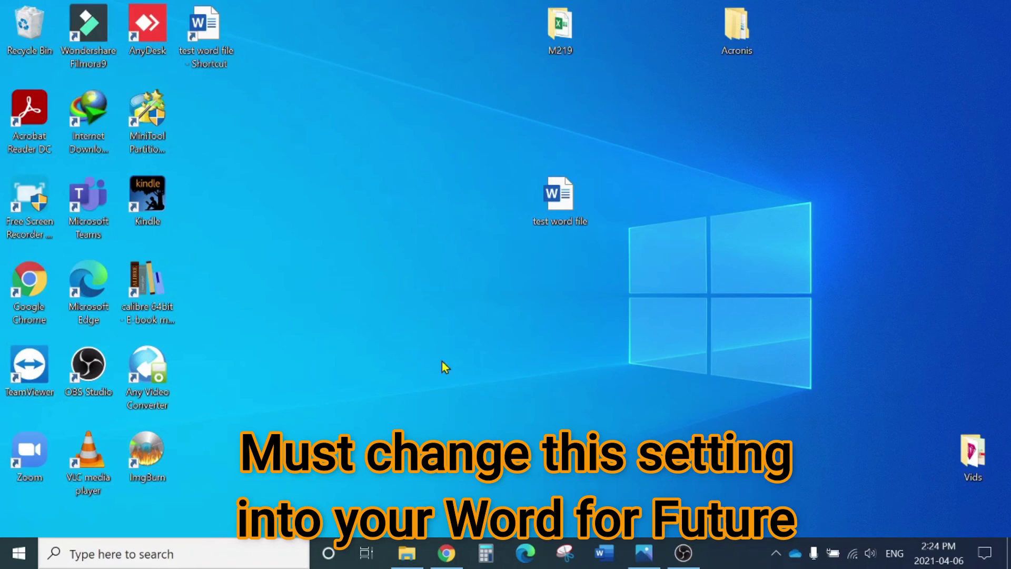
left_click(605, 554)
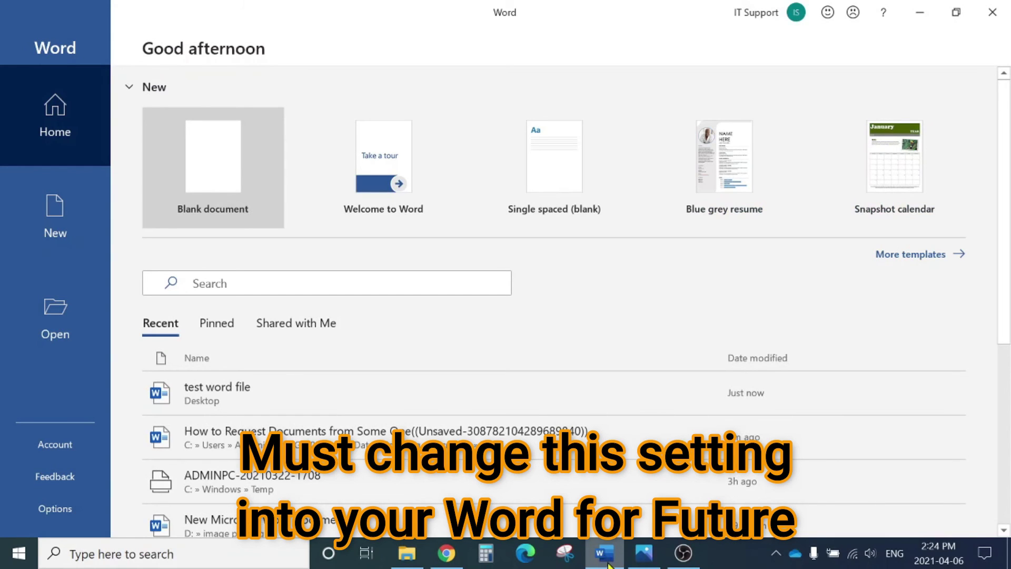
left_click(208, 179)
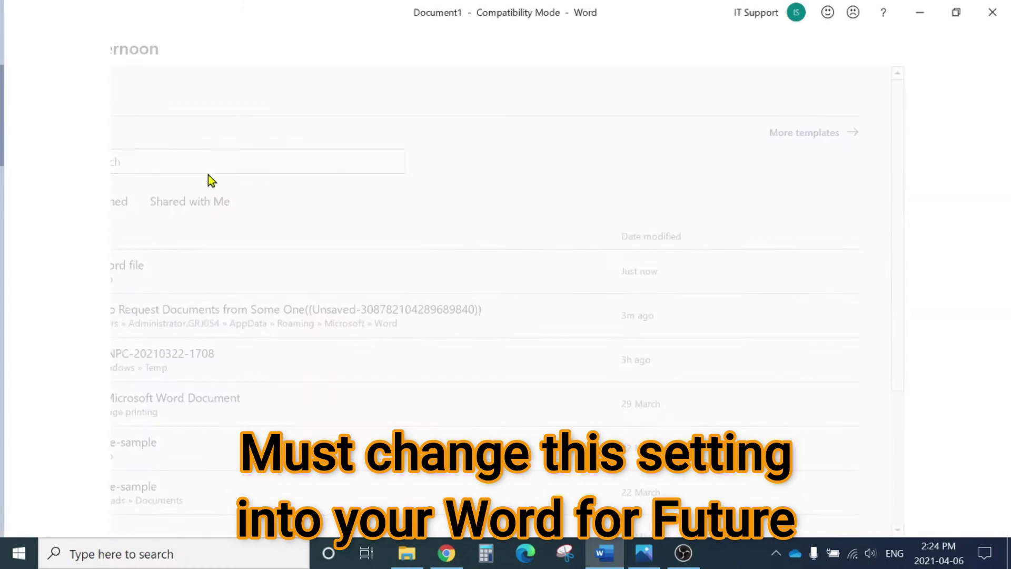
left_click(22, 39)
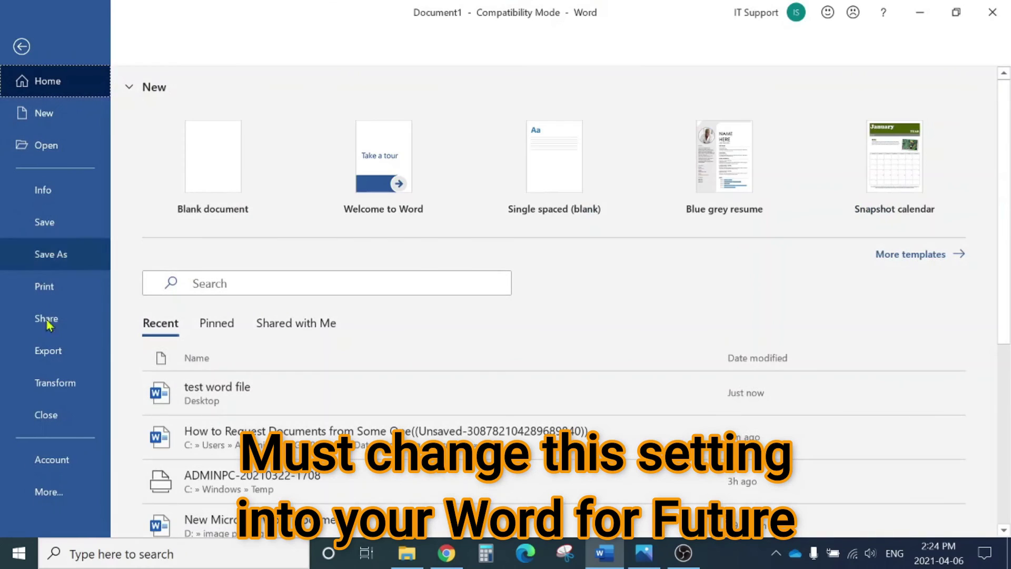
left_click(50, 492)
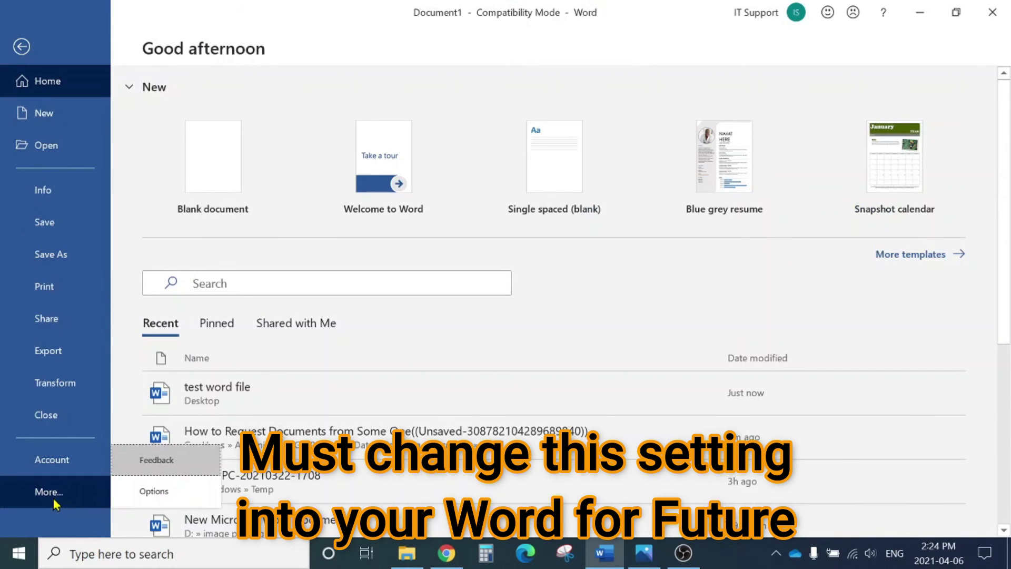
left_click(162, 491)
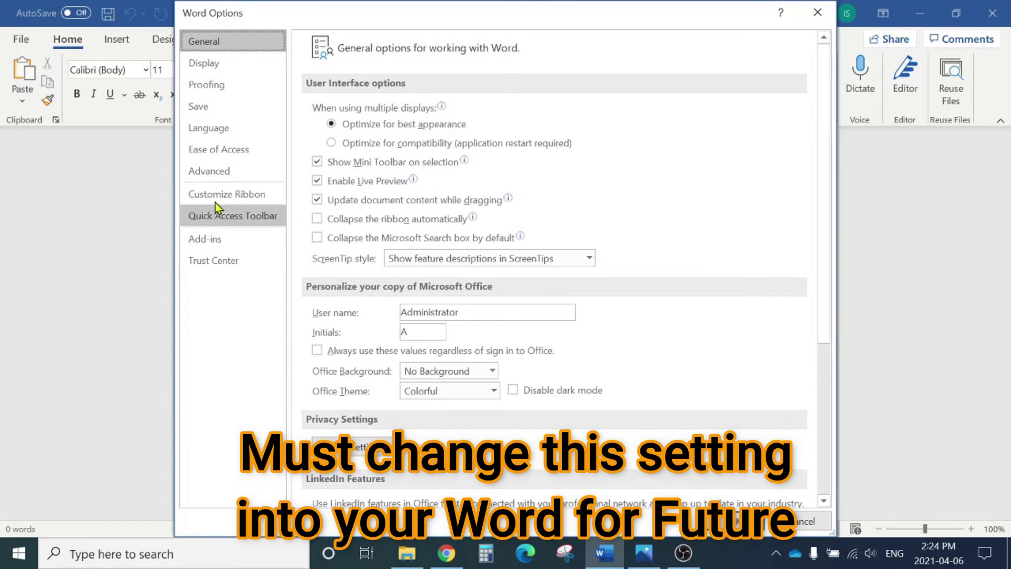
Tick 'Always create backup copy' in the Save section of Word's Advanced options
left_click(219, 175)
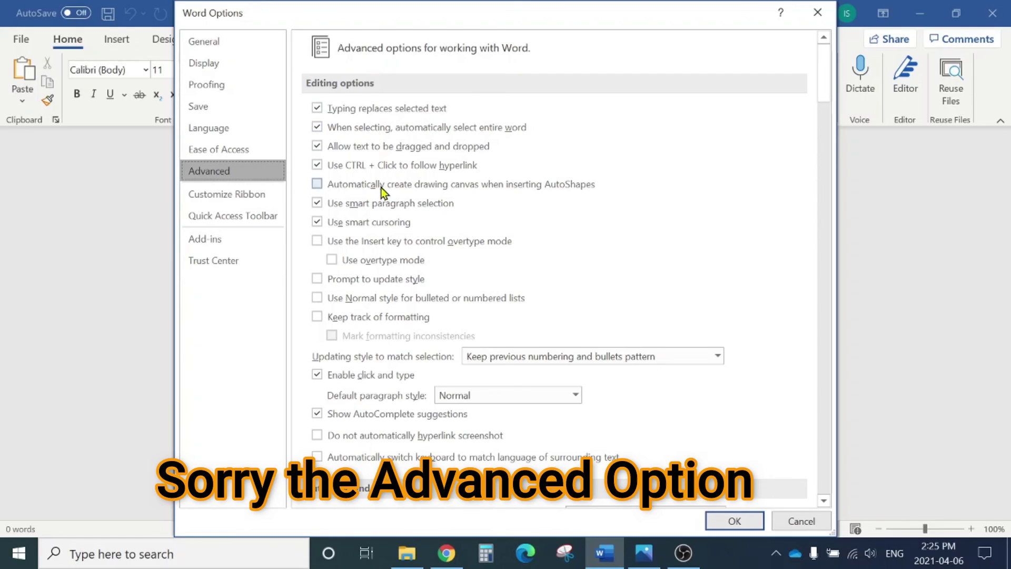
scroll(395, 346, "down", 5)
scroll(396, 346, "down", 8)
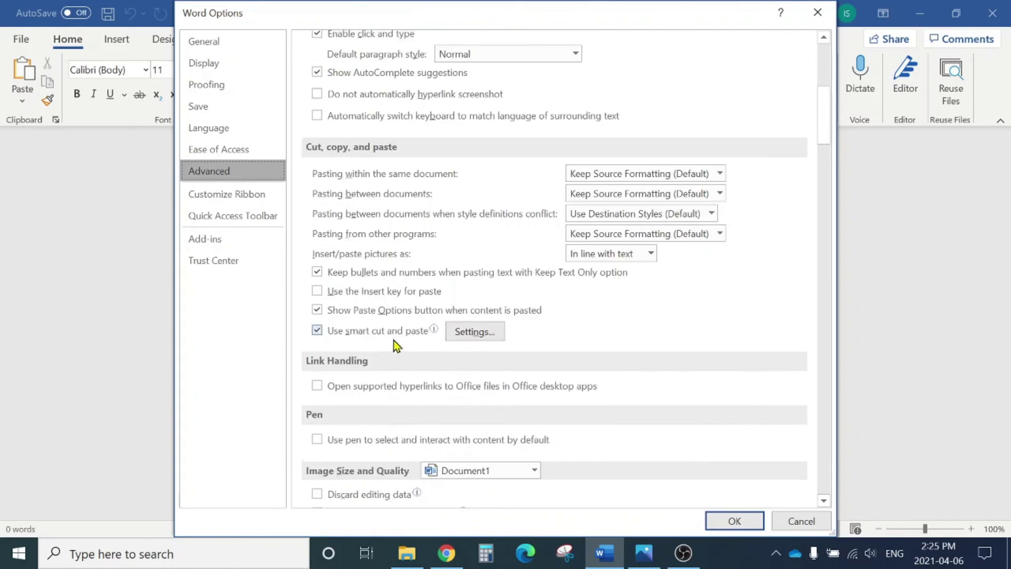
scroll(396, 346, "down", 12)
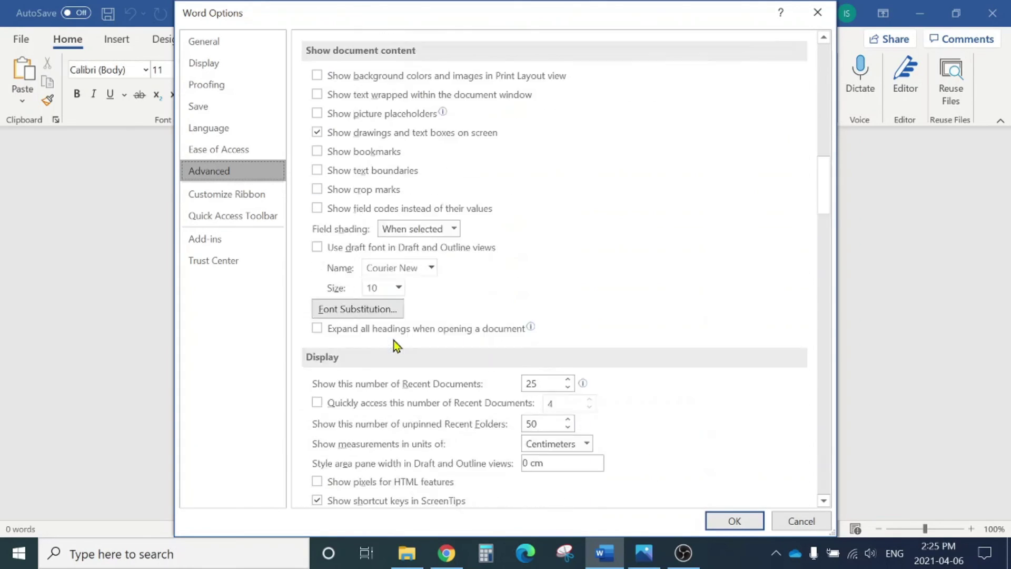
scroll(396, 346, "down", 12)
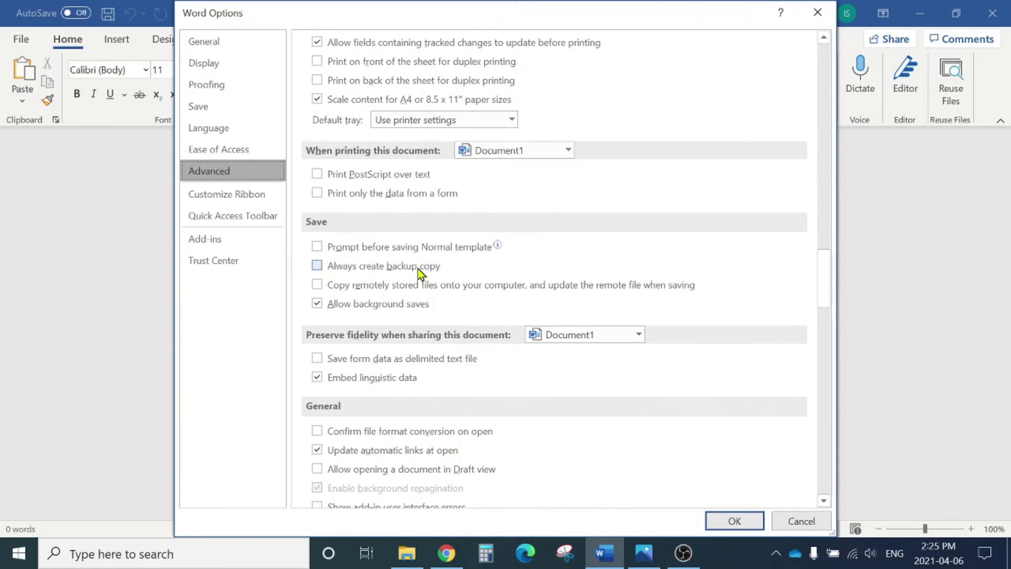
left_click(316, 266)
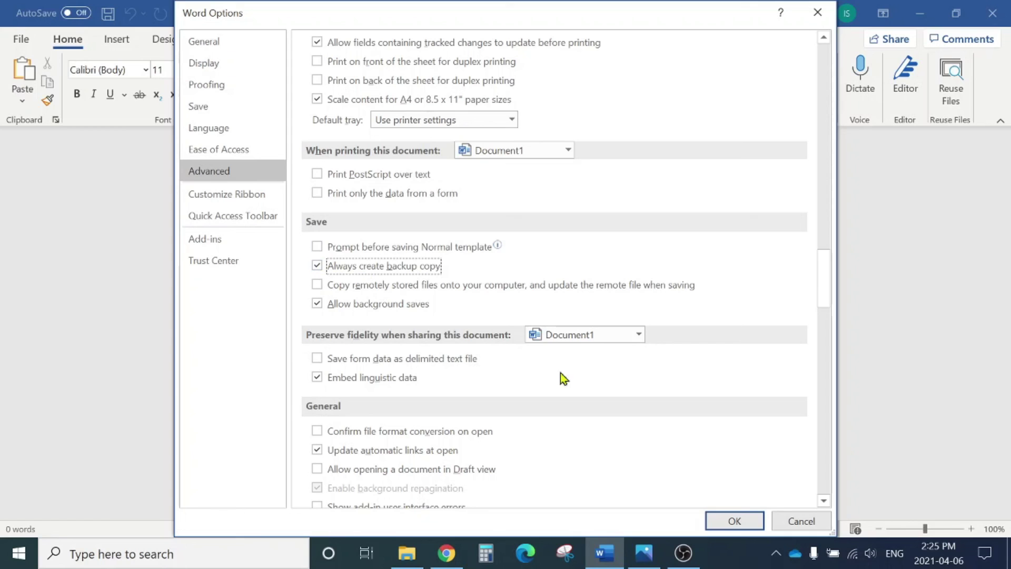
left_click(727, 522)
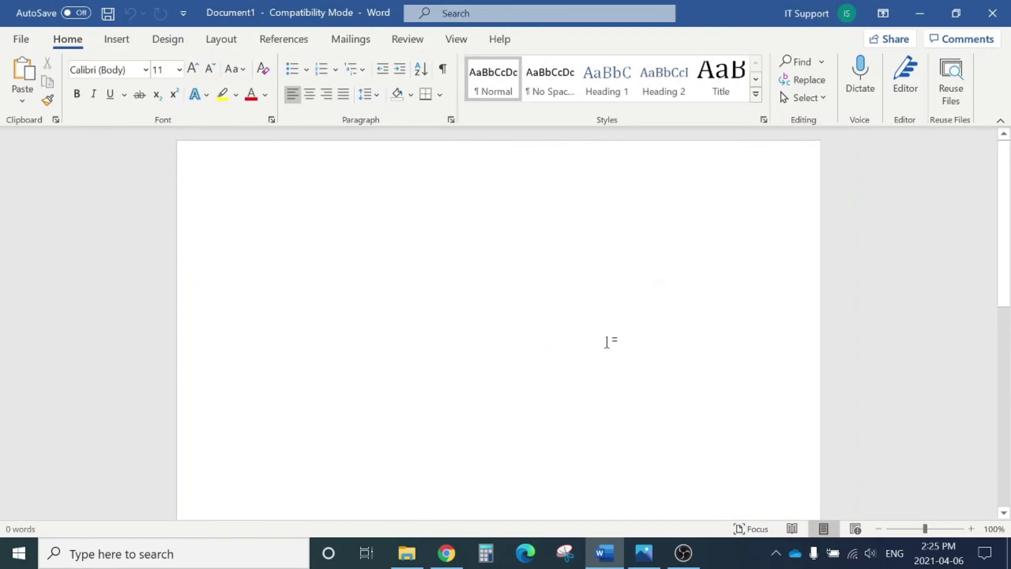